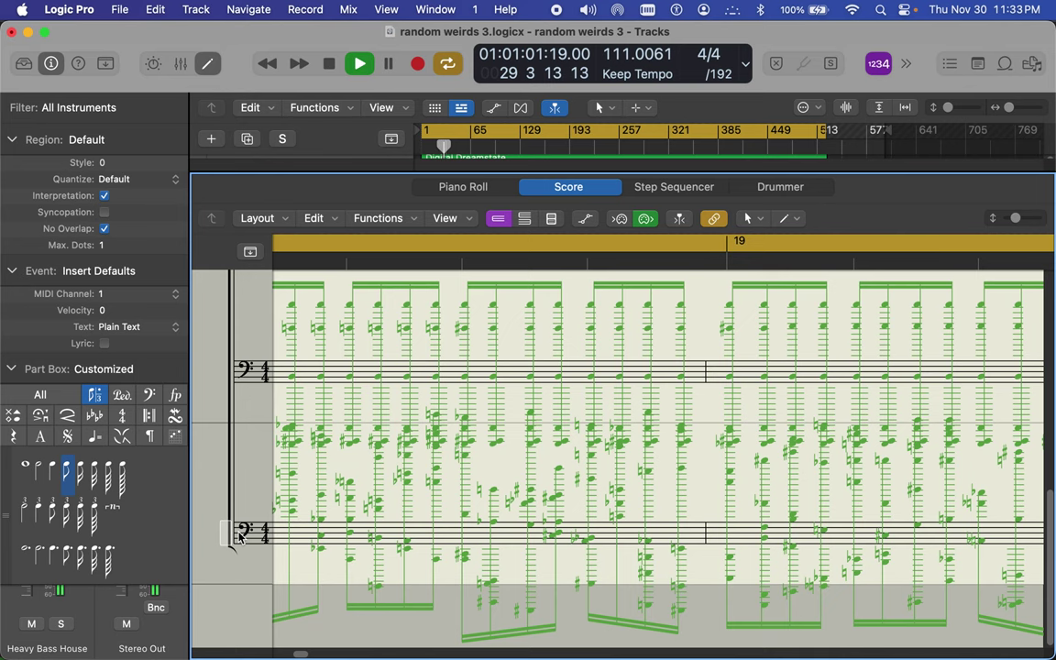
# Dismiss the System Overload alert, make the score follow the playhead and restart playback.
pyautogui.moveTo(239, 534); pyautogui.dragTo(240, 533)
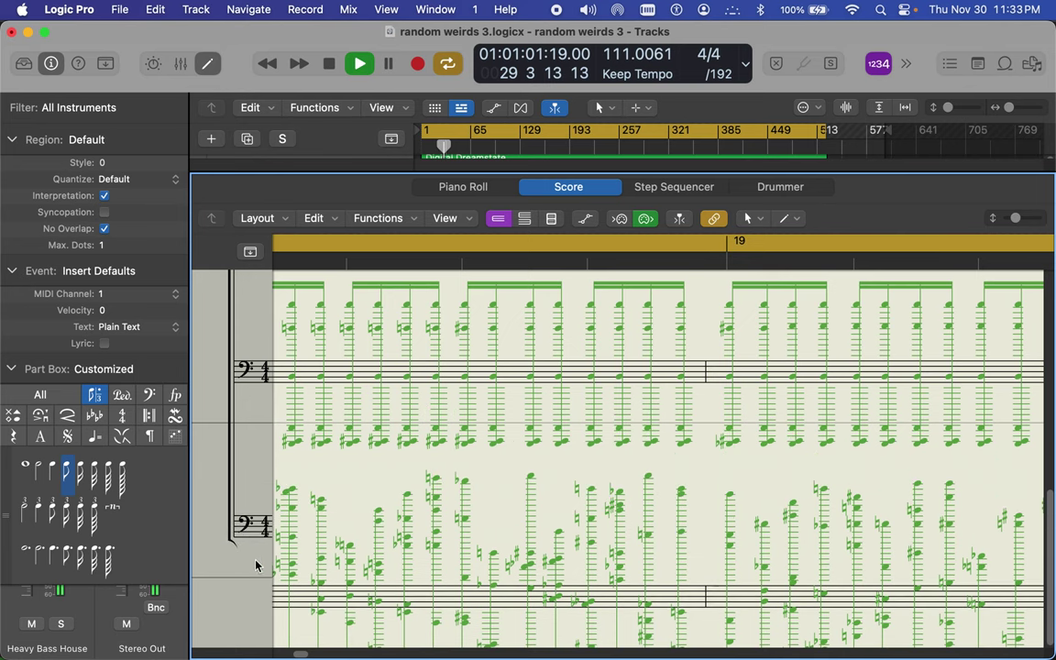
pyautogui.click(680, 219)
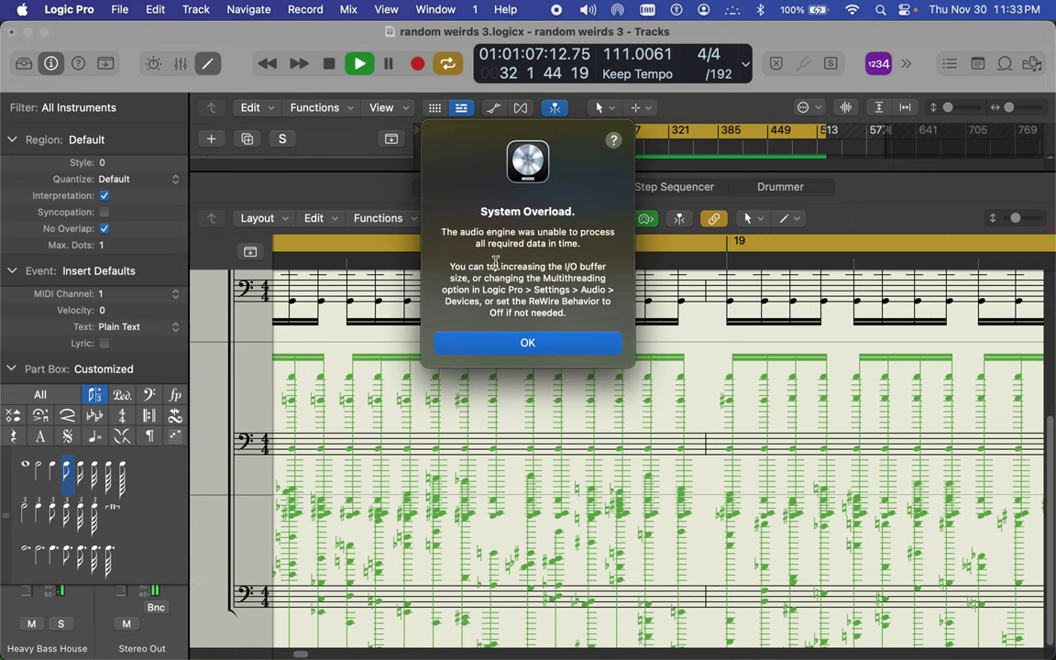
pyautogui.click(560, 343)
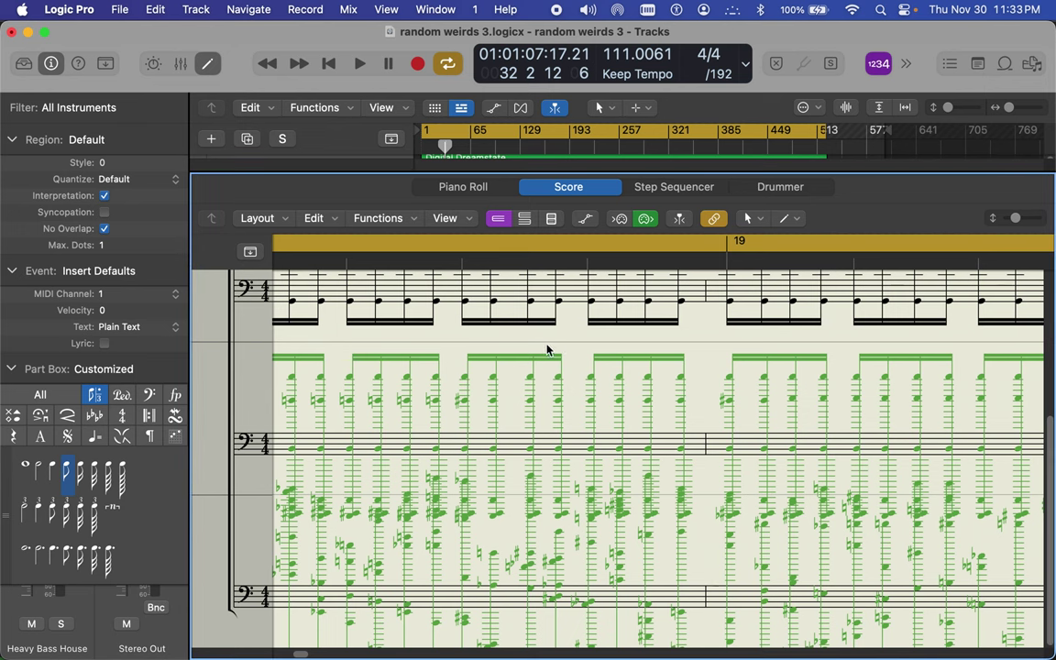
pyautogui.click(682, 220)
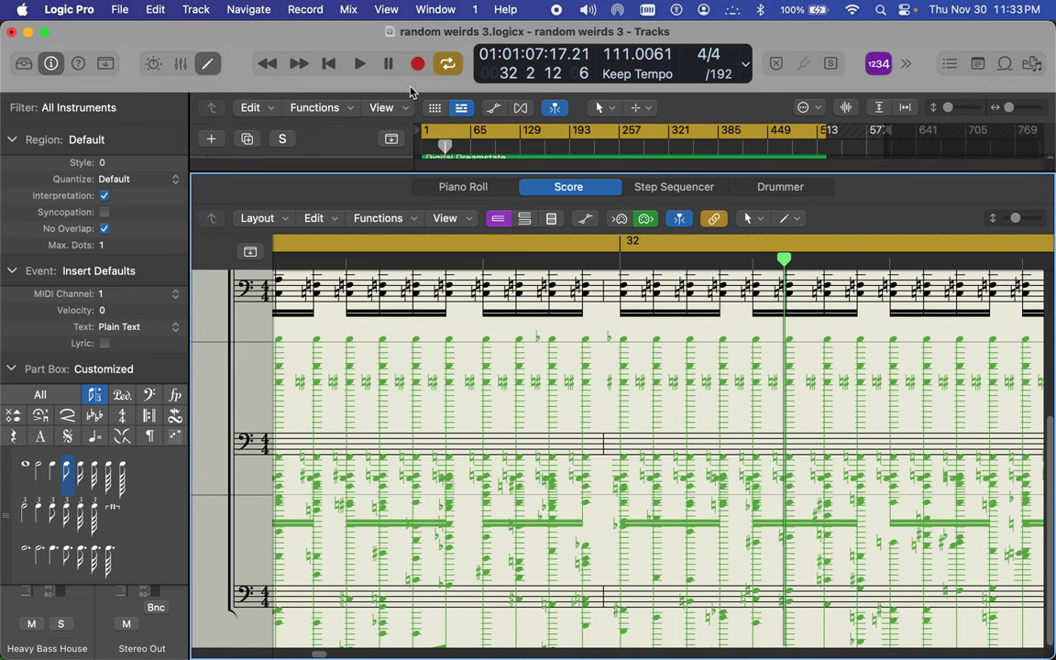
pyautogui.click(361, 67)
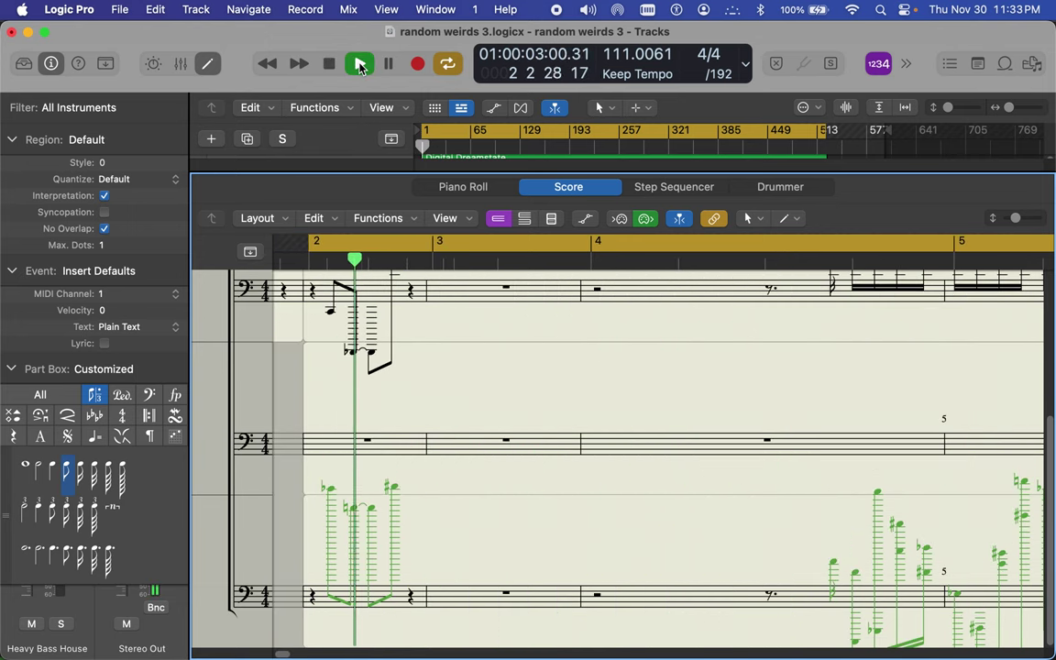
# Examine the staves of the different tracks in the score while the project plays.
pyautogui.scroll(3, 591, 390)
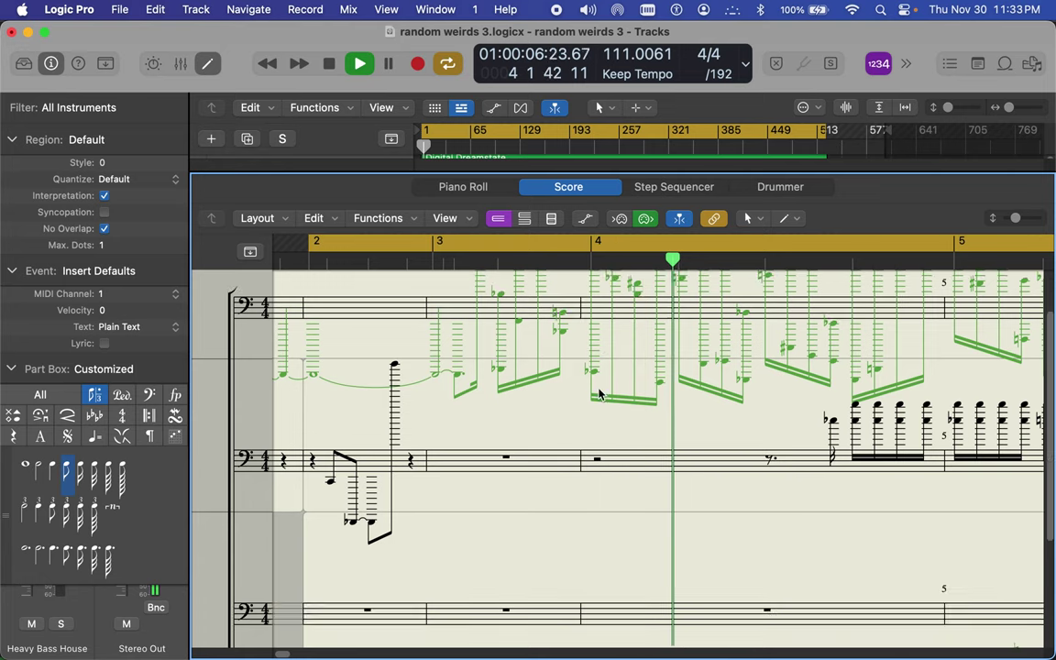
pyautogui.scroll(1, 597, 394)
pyautogui.scroll(-5, 598, 394)
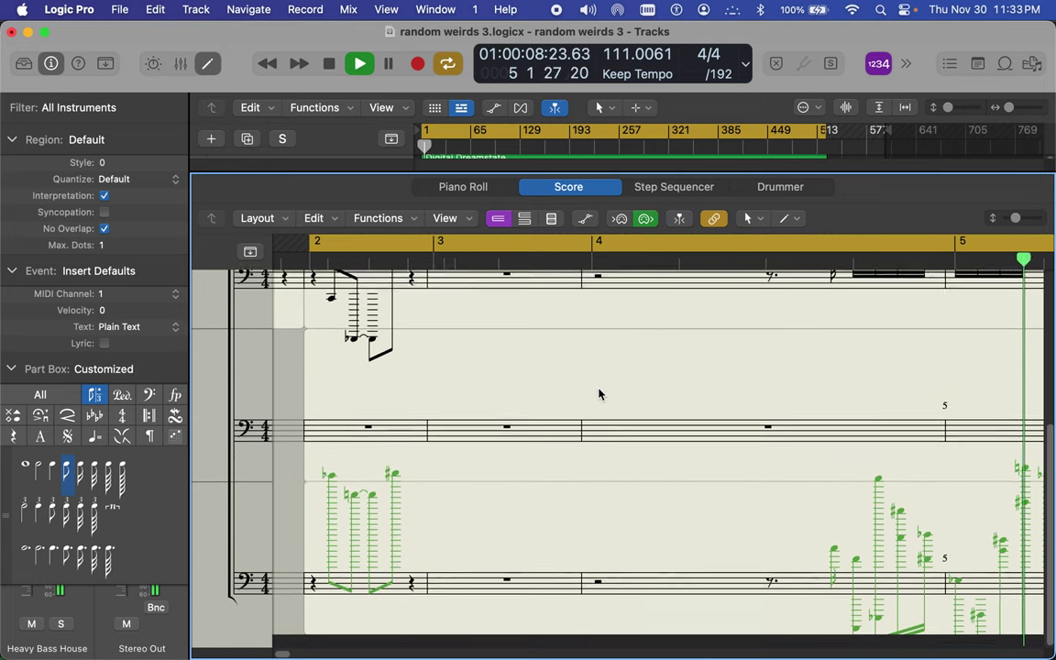
pyautogui.scroll(6, 599, 394)
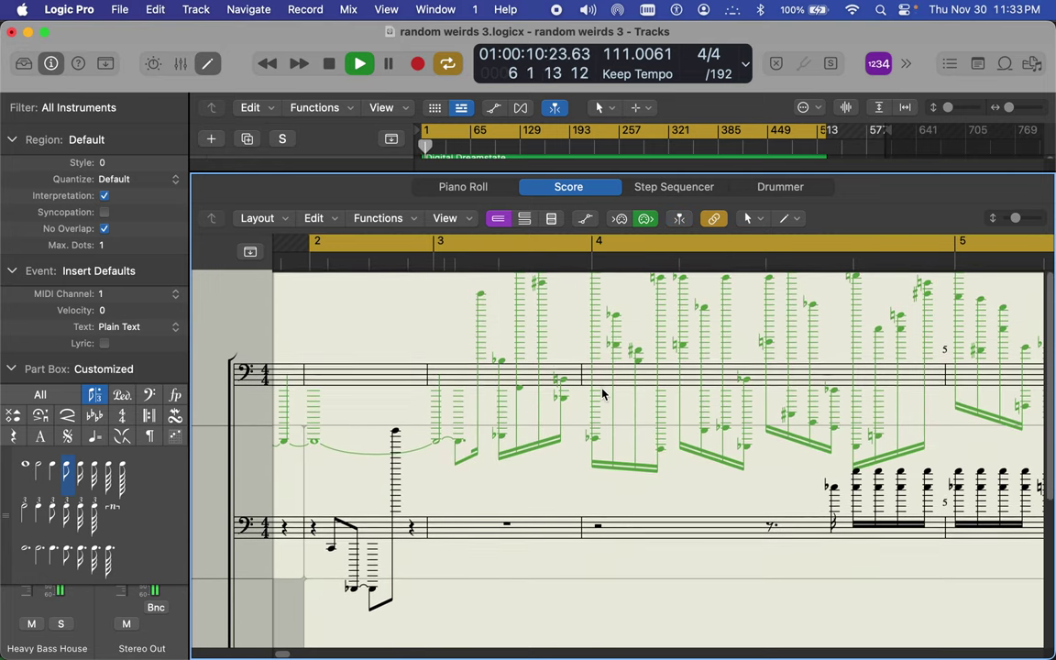
pyautogui.click(679, 219)
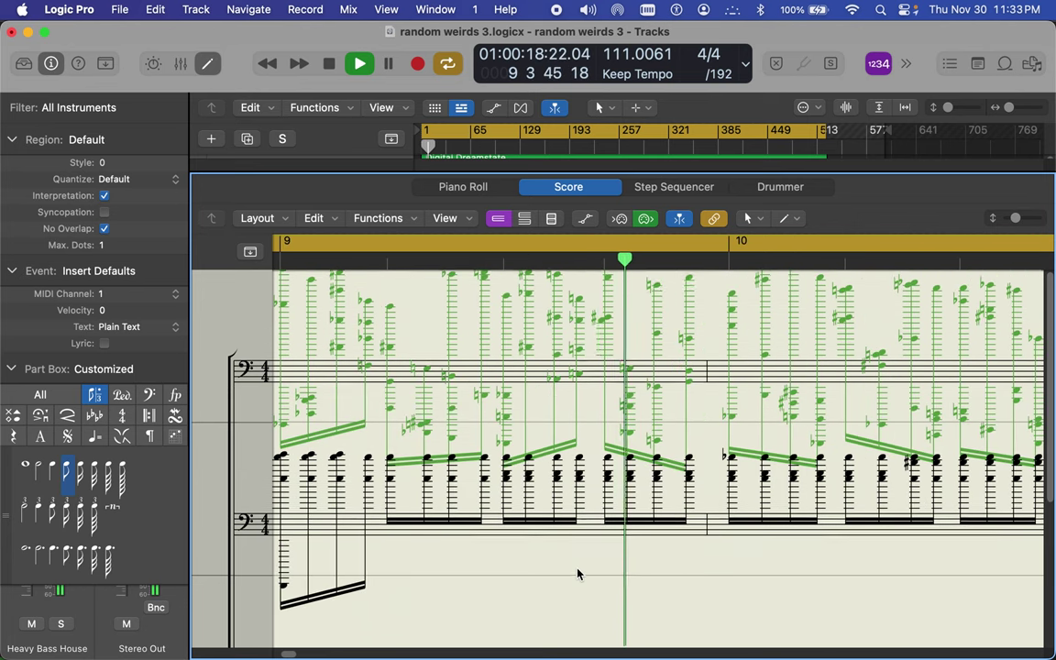
pyautogui.scroll(-3, 577, 574)
pyautogui.scroll(-3, 577, 574)
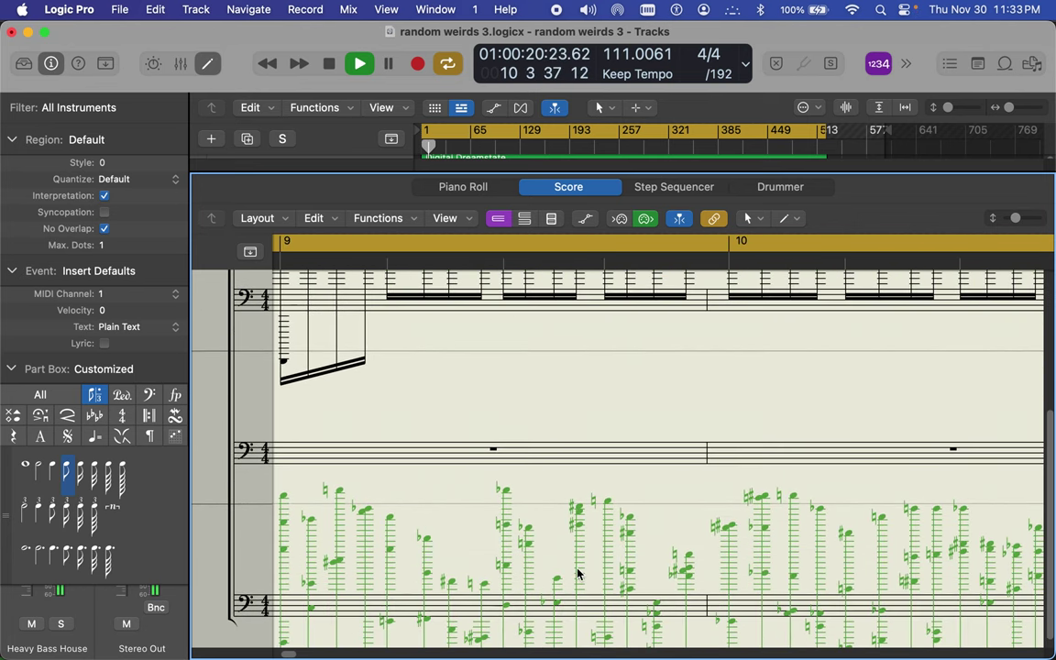
pyautogui.scroll(3, 578, 574)
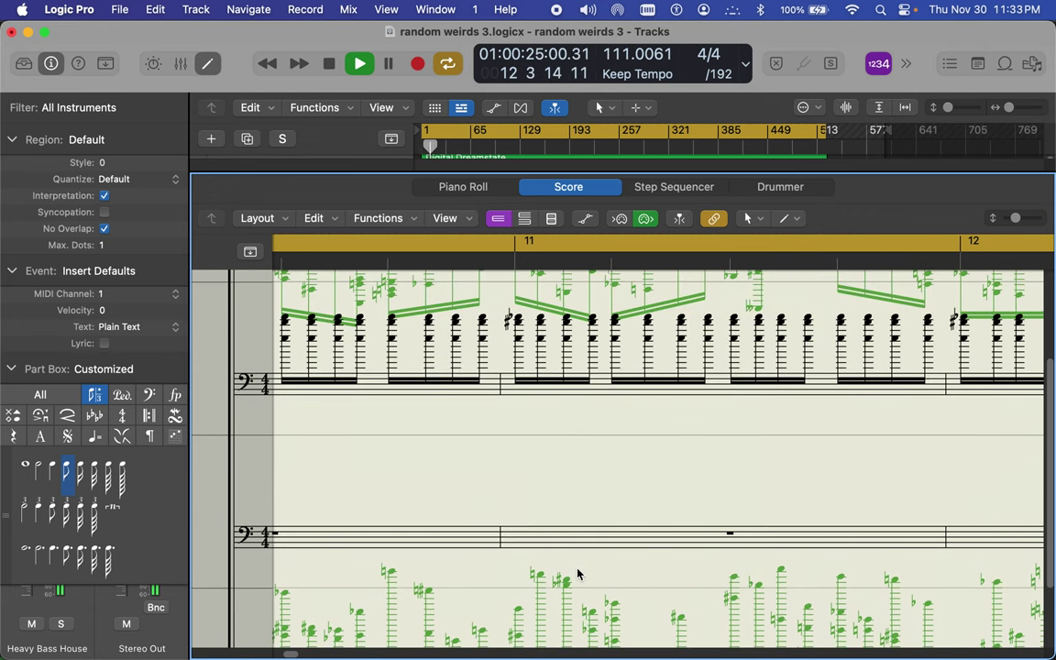
pyautogui.scroll(2, 577, 574)
pyautogui.scroll(2, 578, 574)
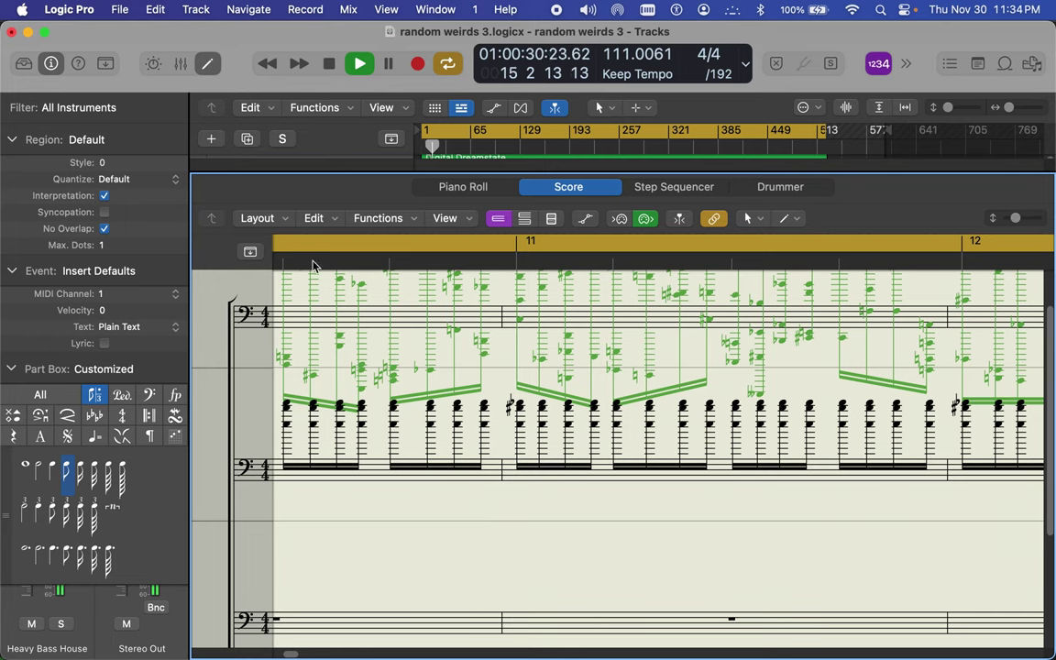
# Close the score editor and move the Titans of Bass track directly below speghetti illusion 2 wvn.
pyautogui.click(211, 65)
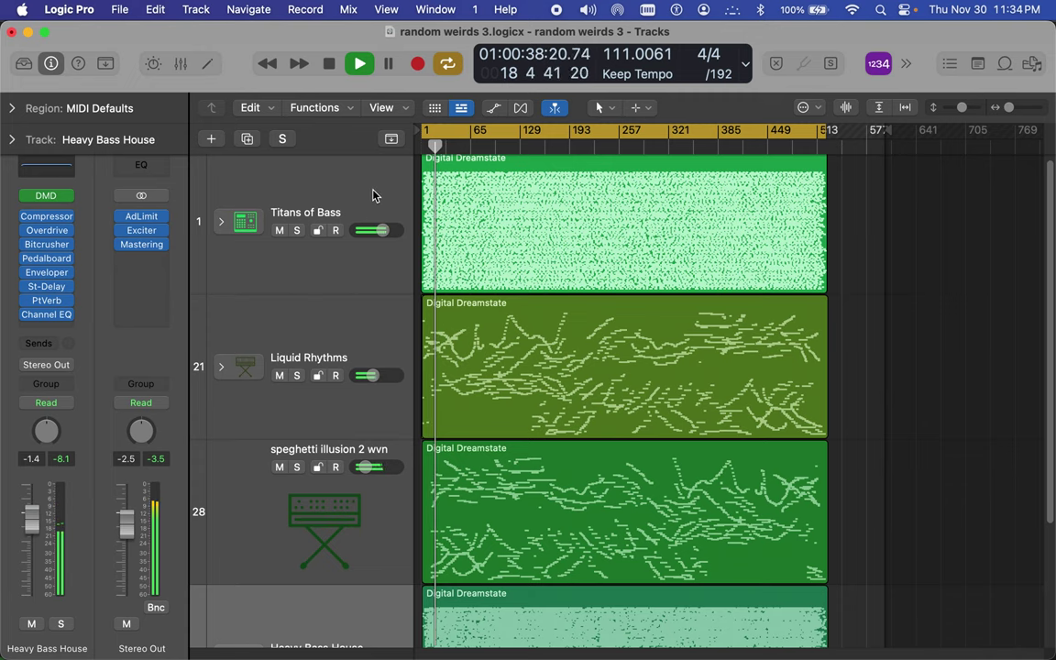
pyautogui.moveTo(367, 197); pyautogui.dragTo(386, 541)
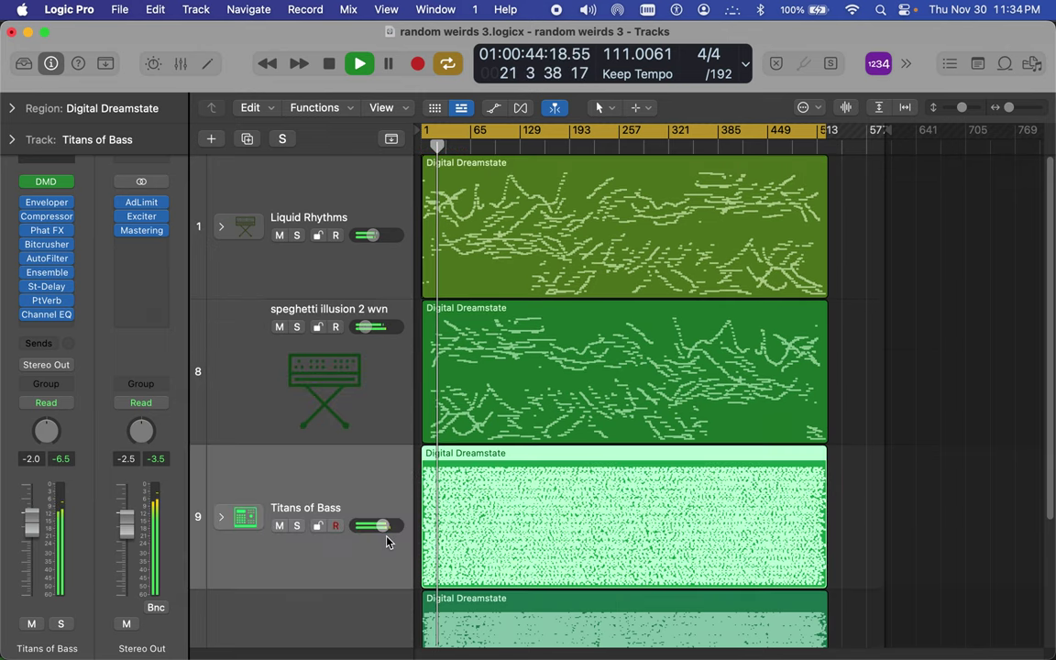
pyautogui.scroll(-5, 390, 527)
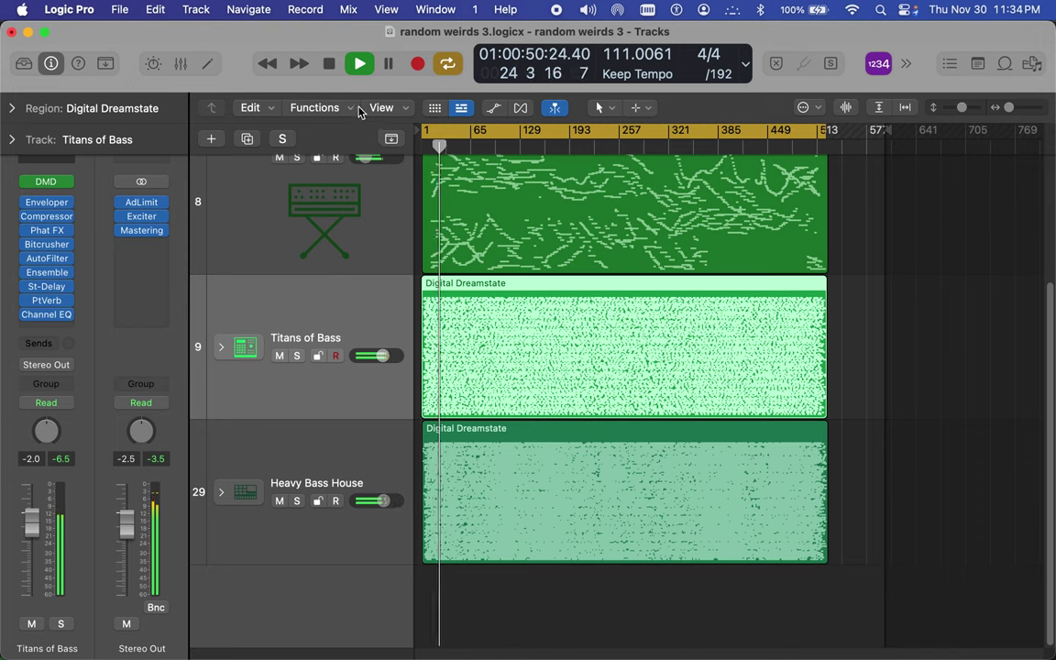
# Reopen the score with the staves of all tracks displayed and make it follow the playhead.
pyautogui.click(208, 65)
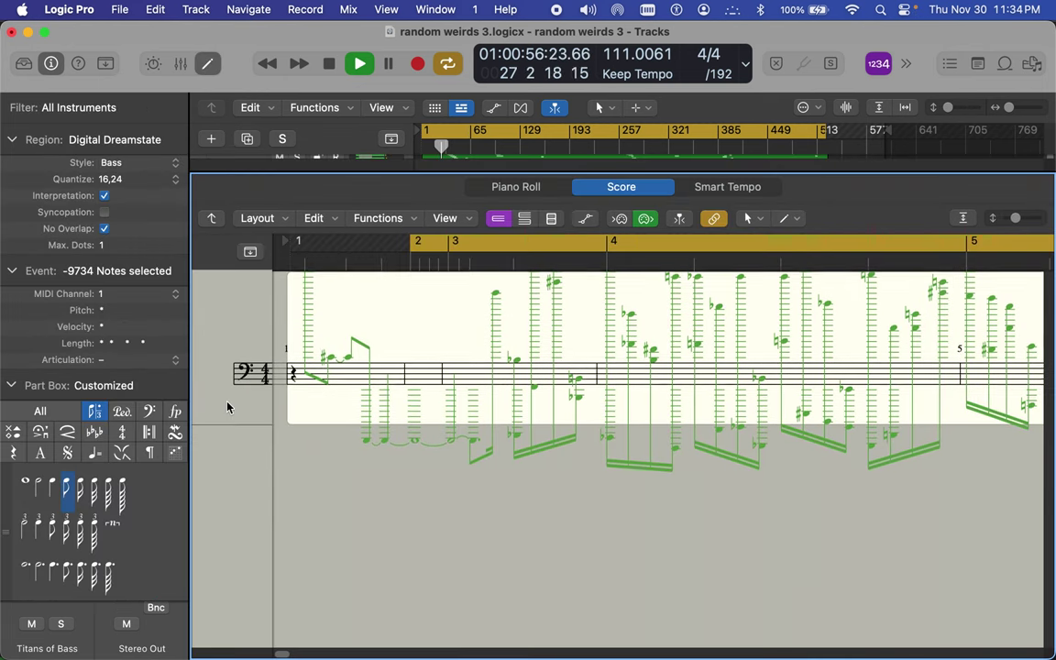
pyautogui.click(214, 218)
pyautogui.scroll(-8, 441, 421)
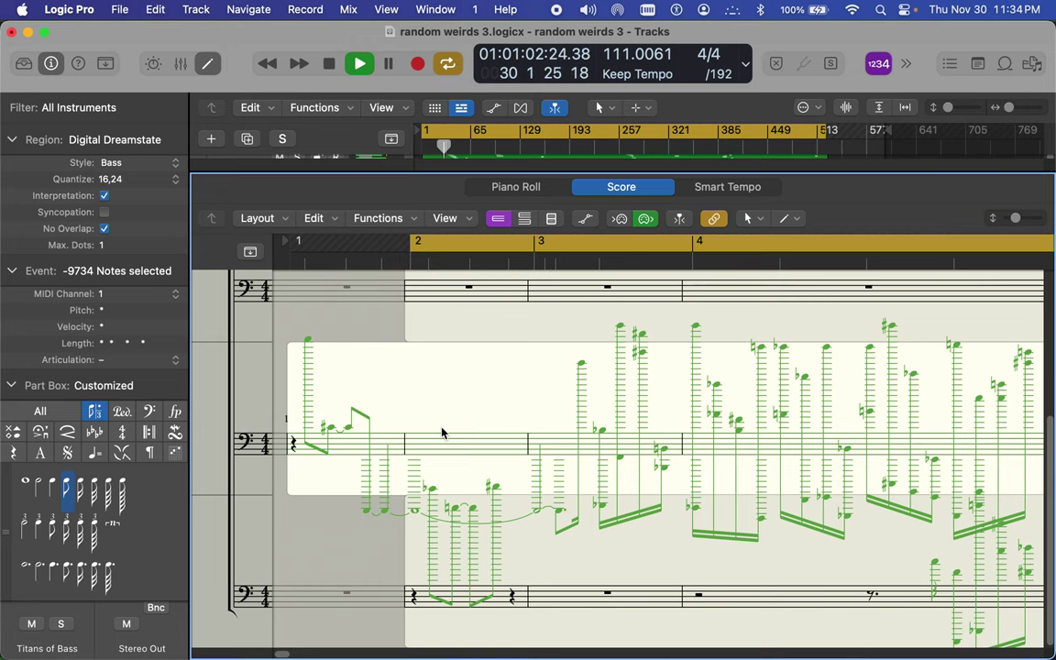
pyautogui.scroll(8, 442, 433)
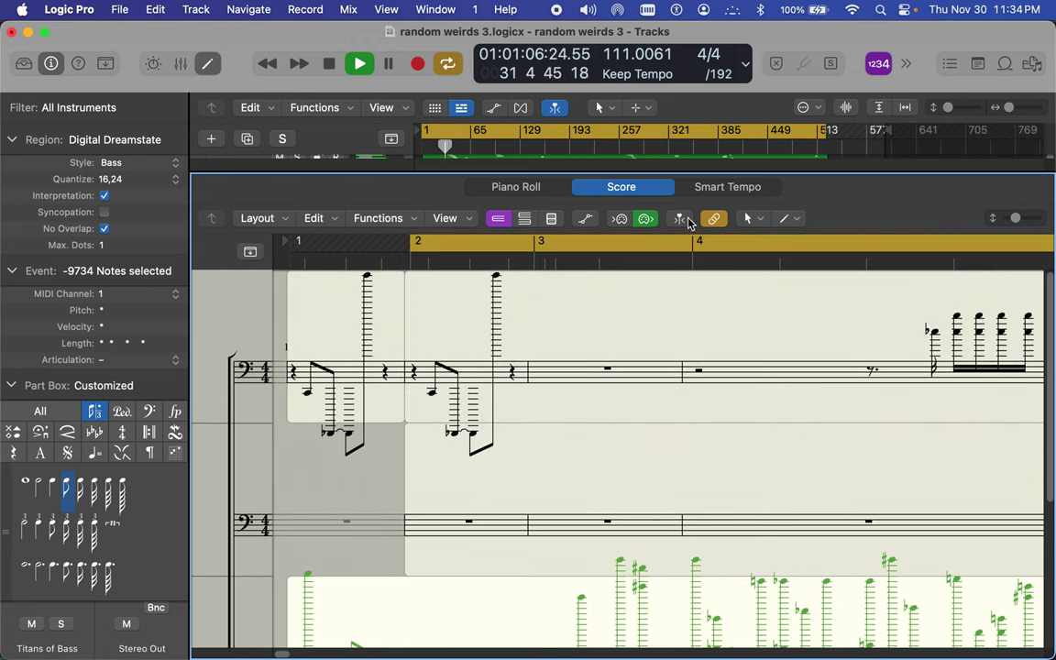
pyautogui.click(682, 219)
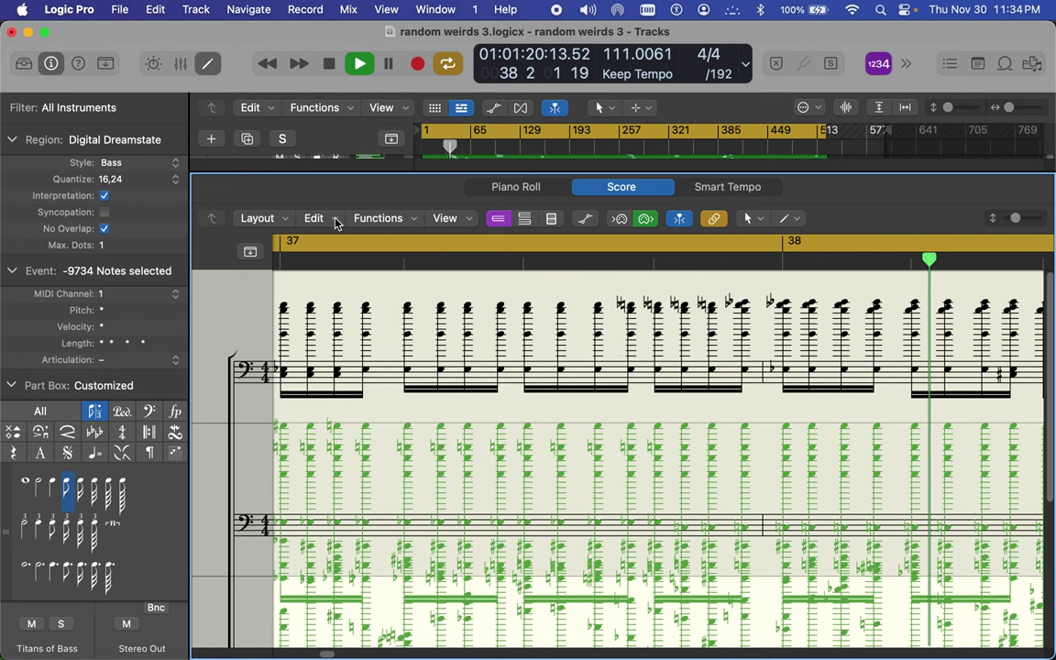
# Dismiss the System Overload alert and look over the score display settings.
pyautogui.click(314, 218)
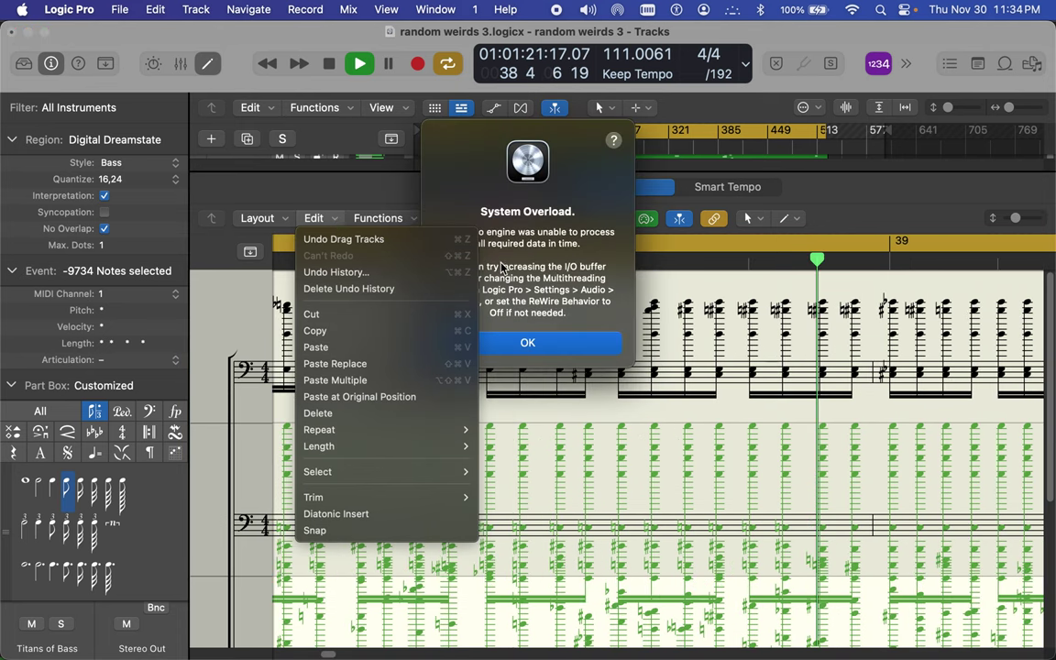
pyautogui.click(540, 342)
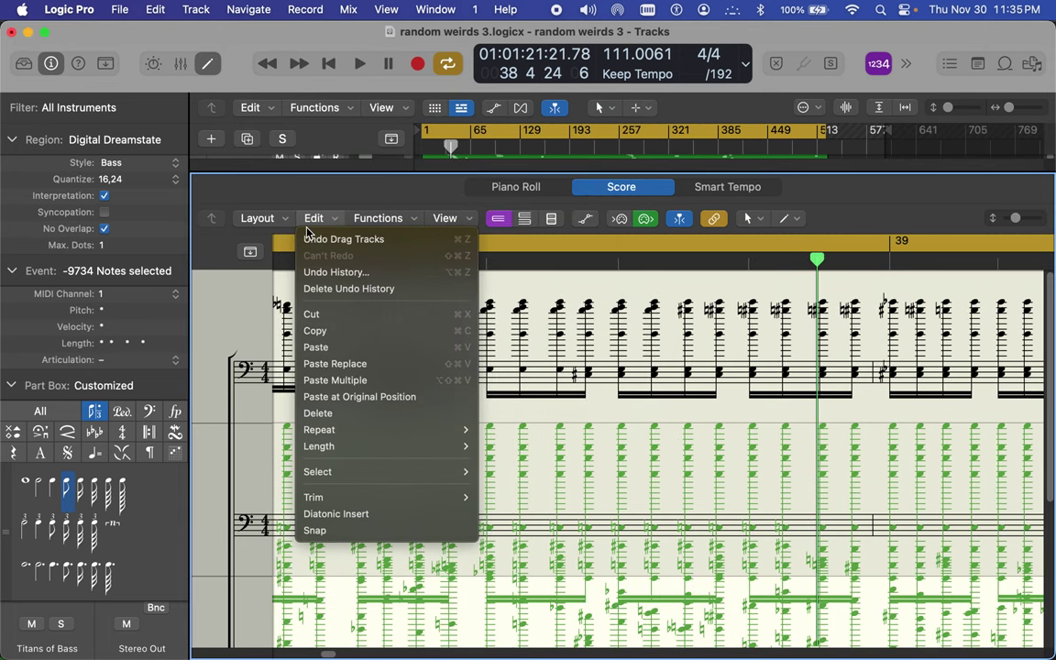
pyautogui.click(282, 222)
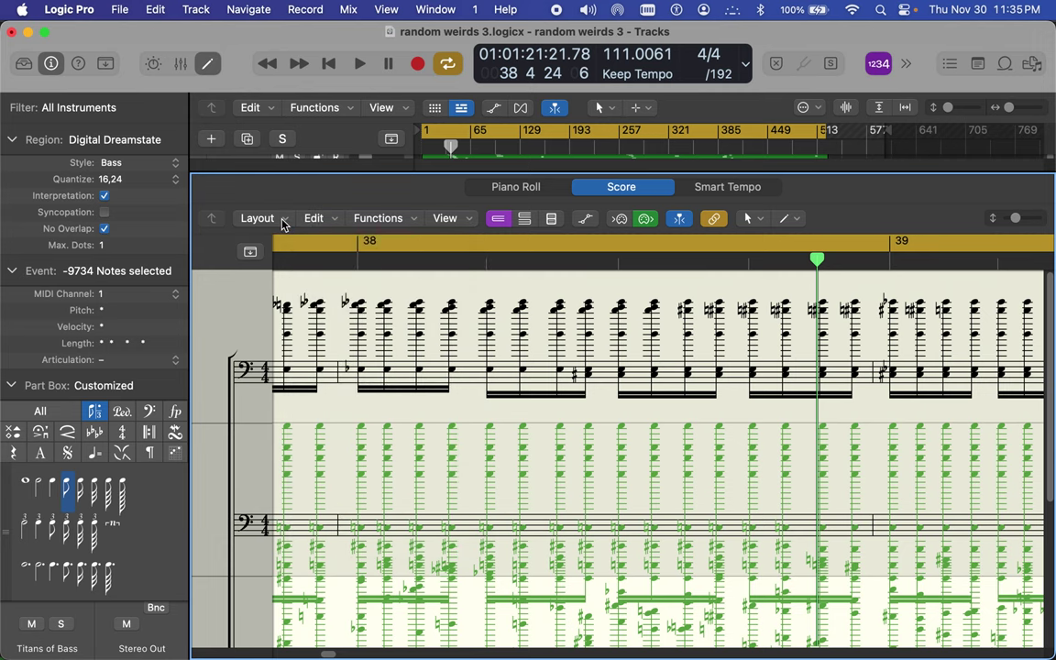
pyautogui.click(283, 223)
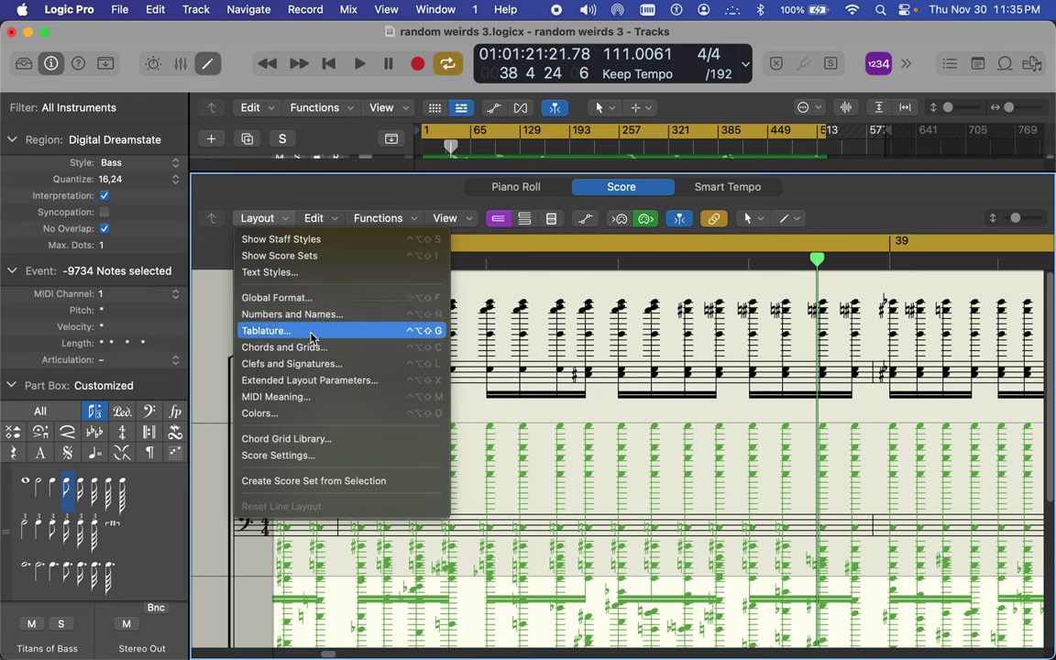
pyautogui.click(317, 456)
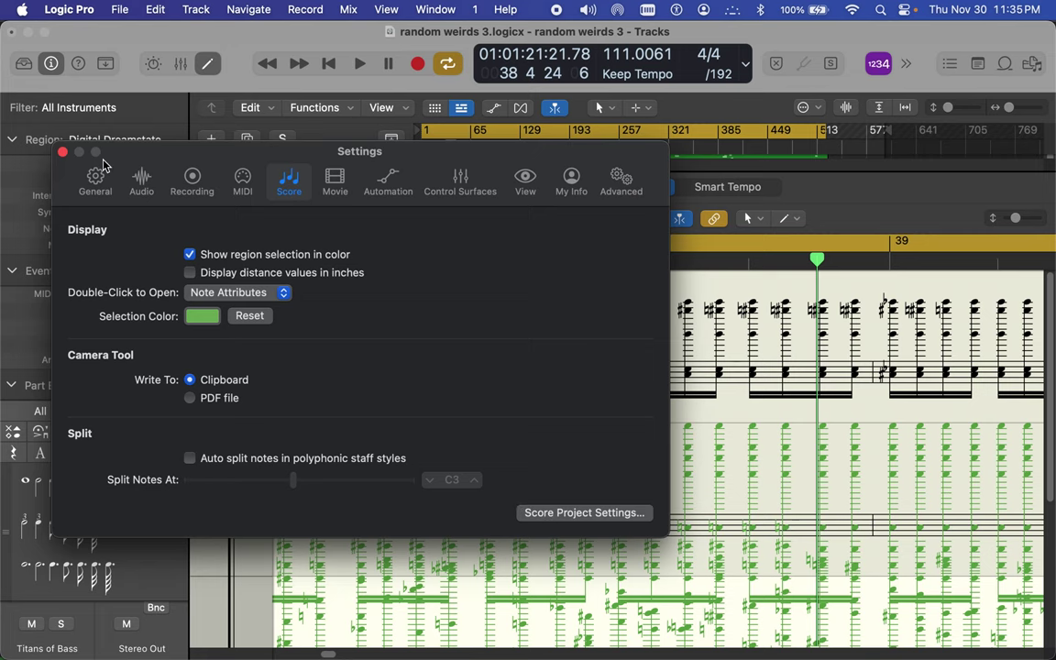
pyautogui.click(62, 152)
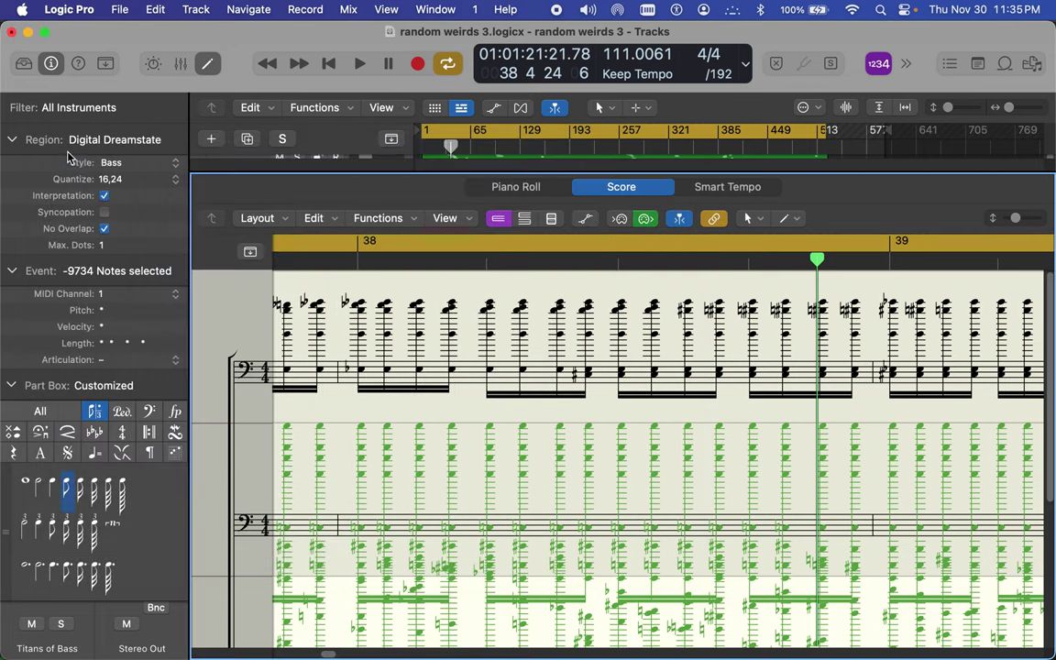
# Restart playback with the lower staves in view and jump the playhead to around bar 290.
pyautogui.click(360, 63)
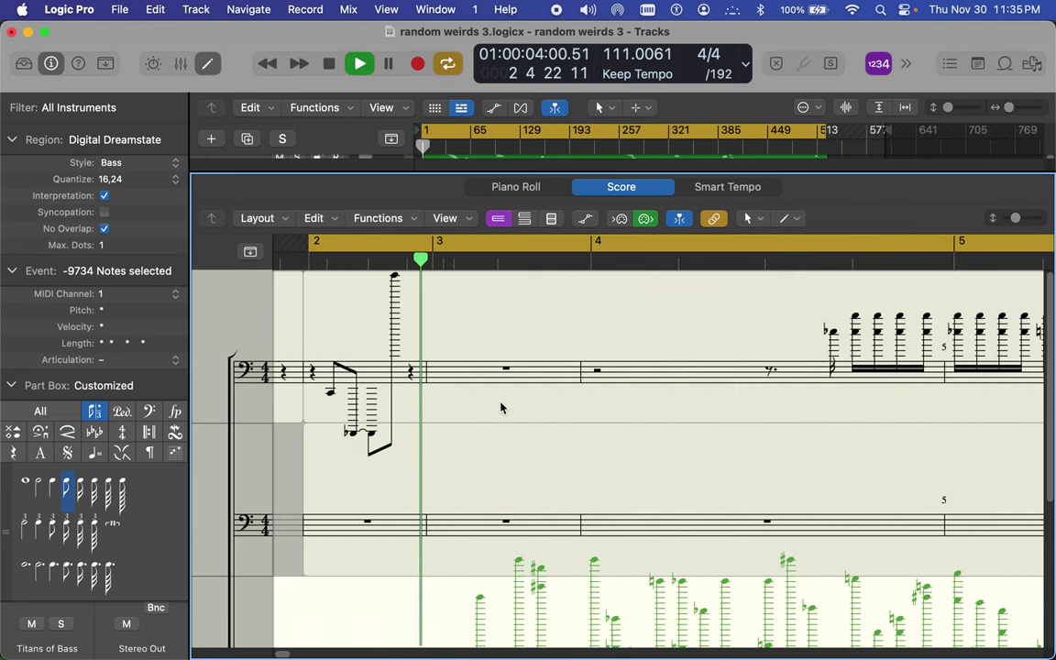
pyautogui.scroll(-5, 500, 407)
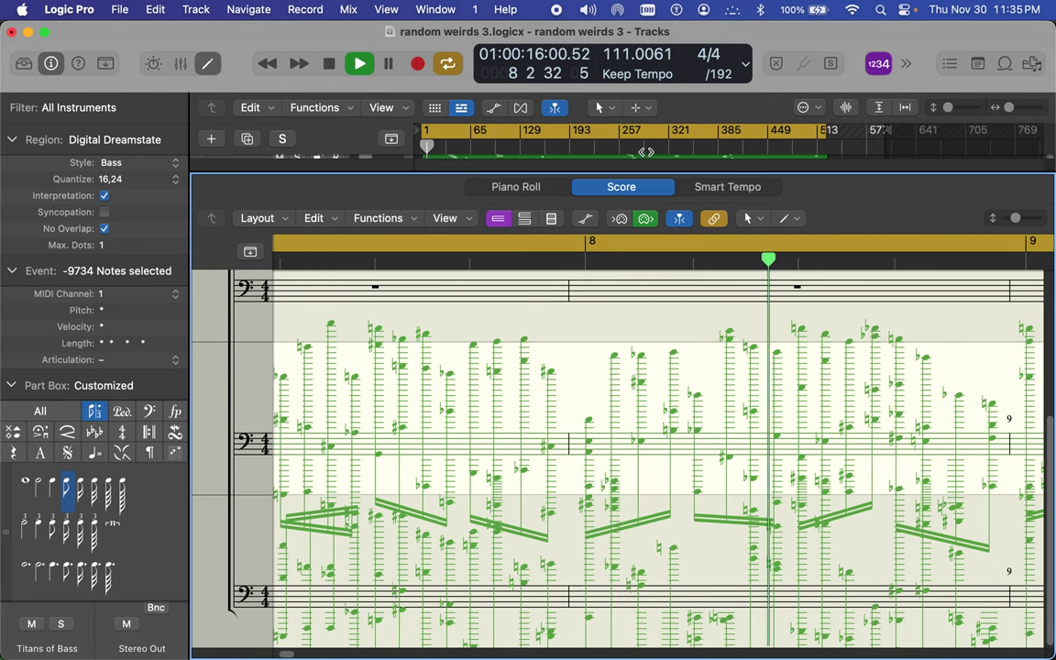
pyautogui.click(647, 148)
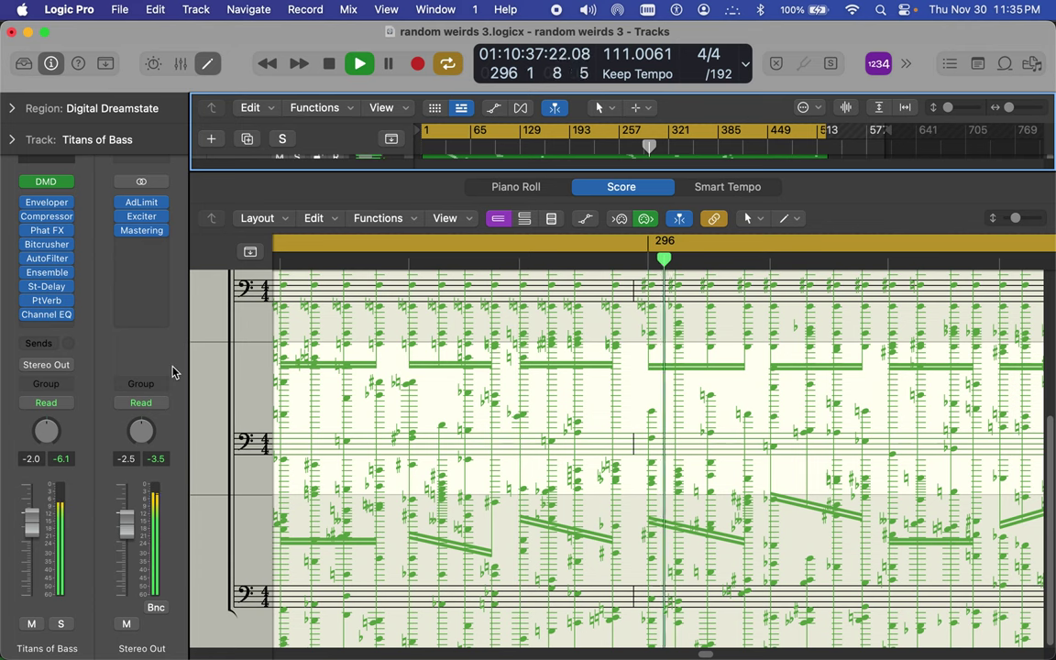
# In the mixer, set Titans of Bass to -8.8 dB, speghetti illusion 2 wvn to -15.8 dB and Stereo Out to -5.2 dB.
pyautogui.click(179, 65)
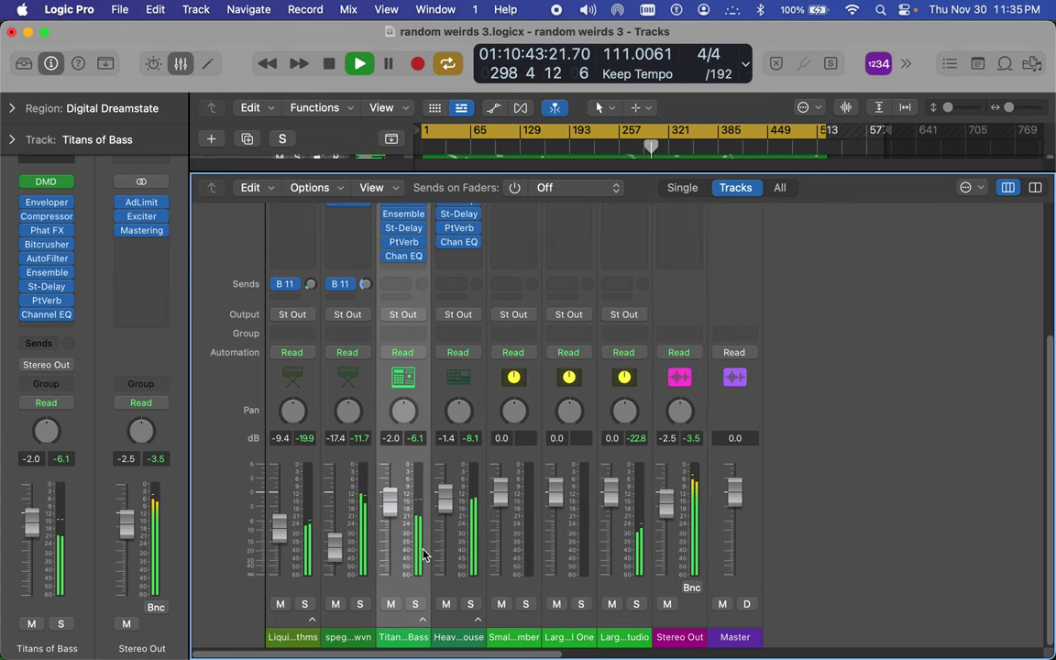
pyautogui.moveTo(388, 502); pyautogui.dragTo(339, 547)
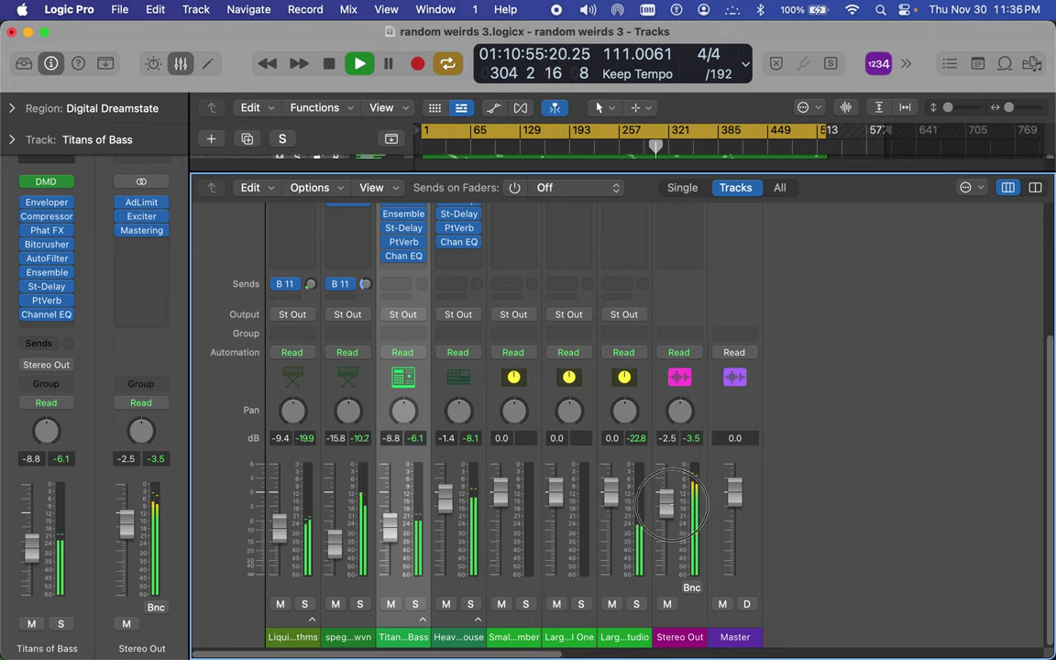
pyautogui.moveTo(678, 504); pyautogui.dragTo(676, 537)
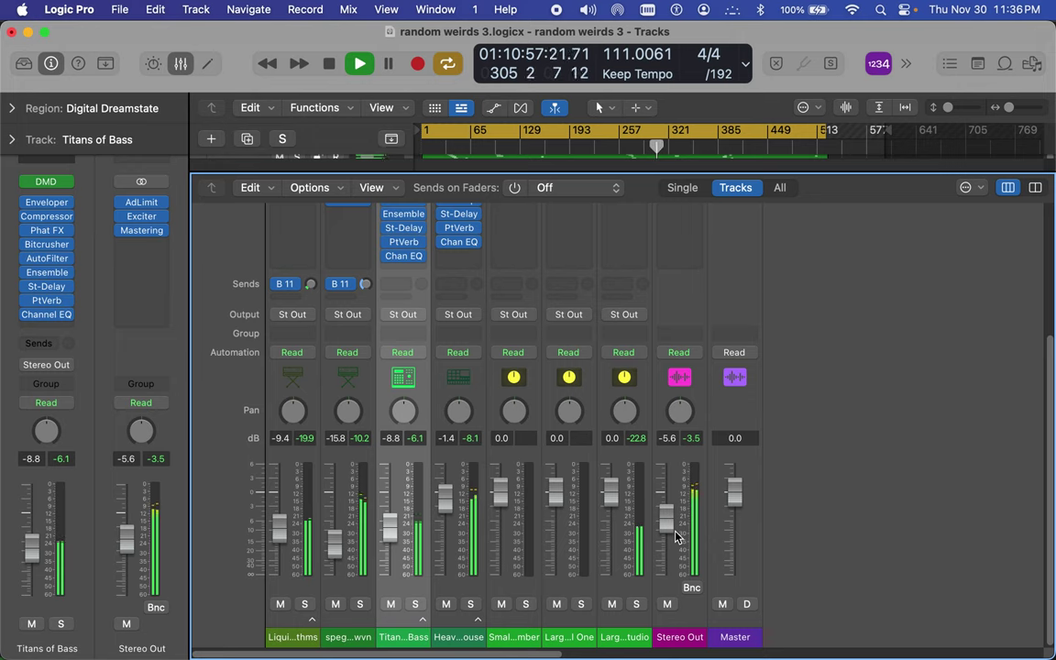
pyautogui.moveTo(675, 537)
pyautogui.mouseDown()
pyautogui.moveTo(677, 546)
pyautogui.moveTo(677, 530)
pyautogui.mouseUp()
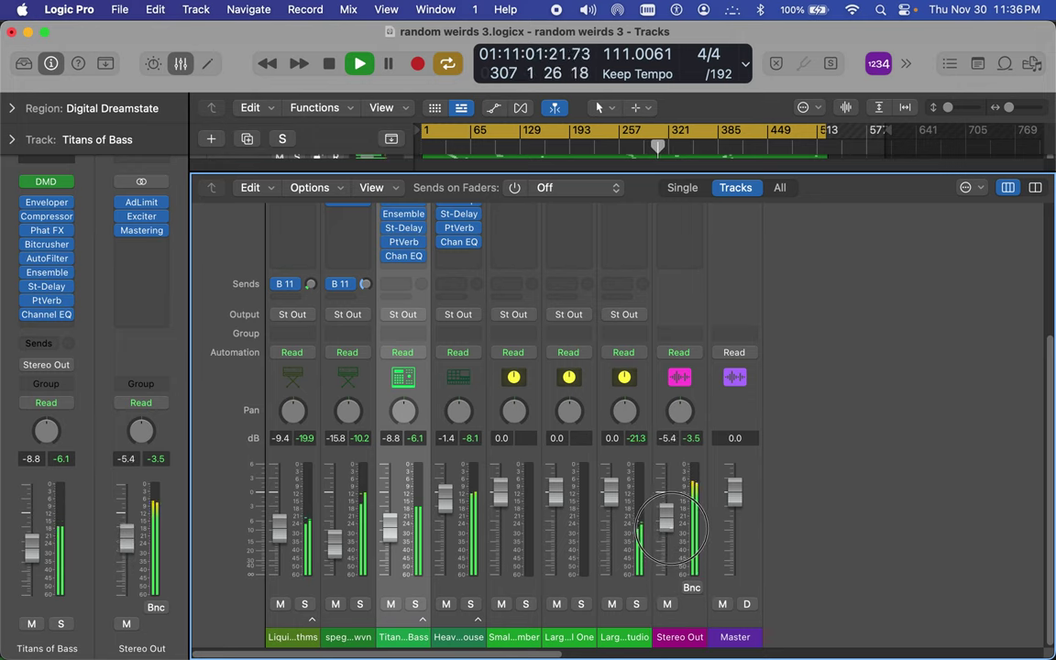
# Set the gain of the Adaptive Limiter on the Stereo Out channel to 2.0 dB.
pyautogui.scroll(5, 678, 332)
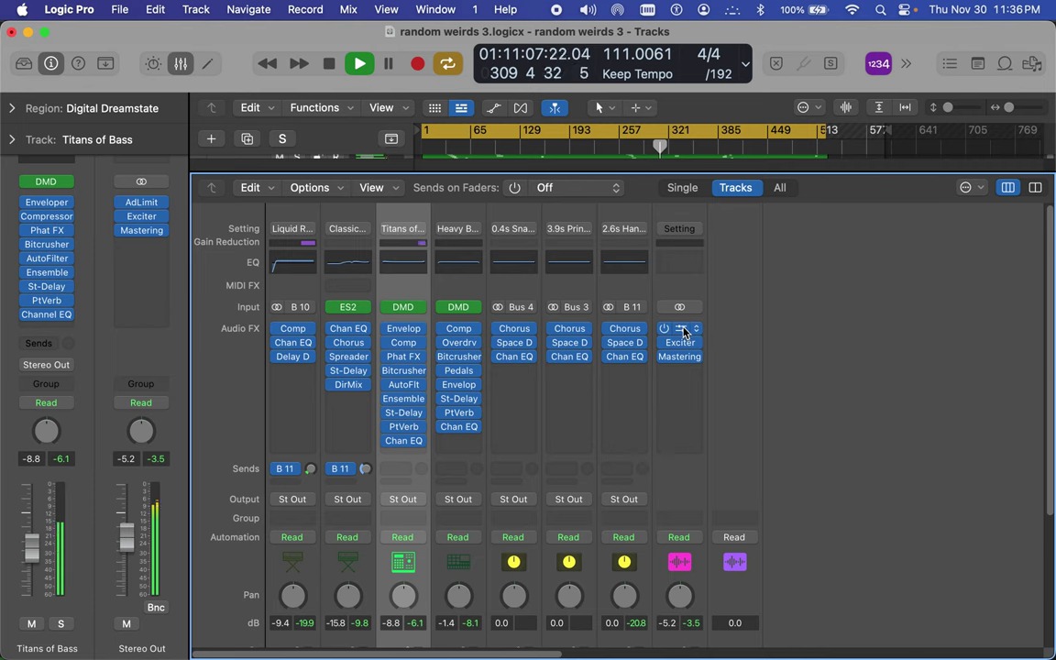
pyautogui.click(683, 332)
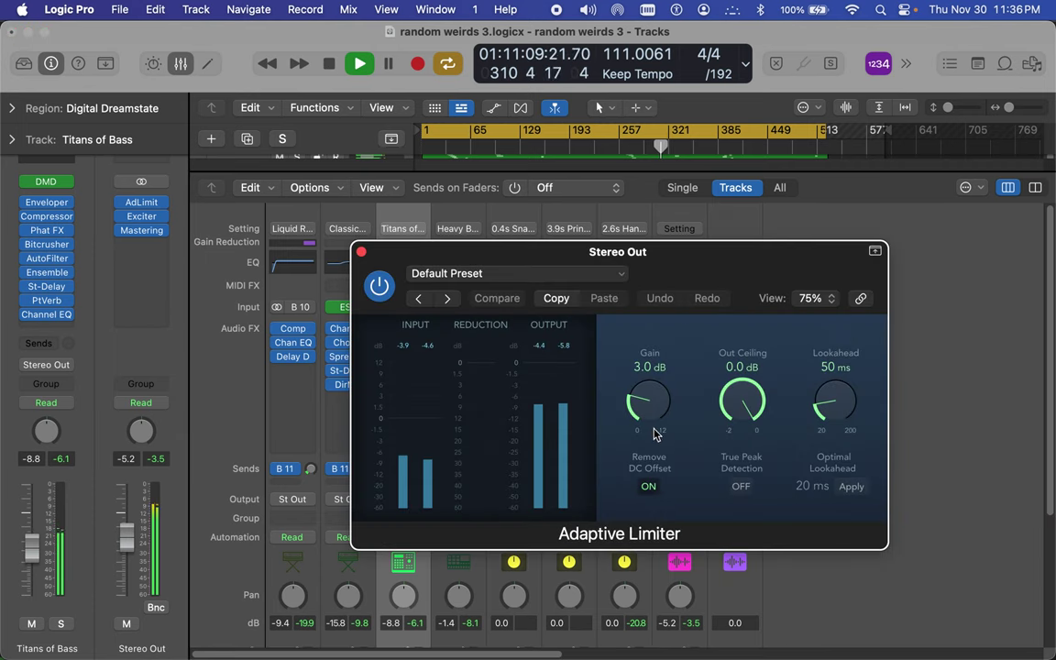
pyautogui.moveTo(648, 417); pyautogui.dragTo(649, 437)
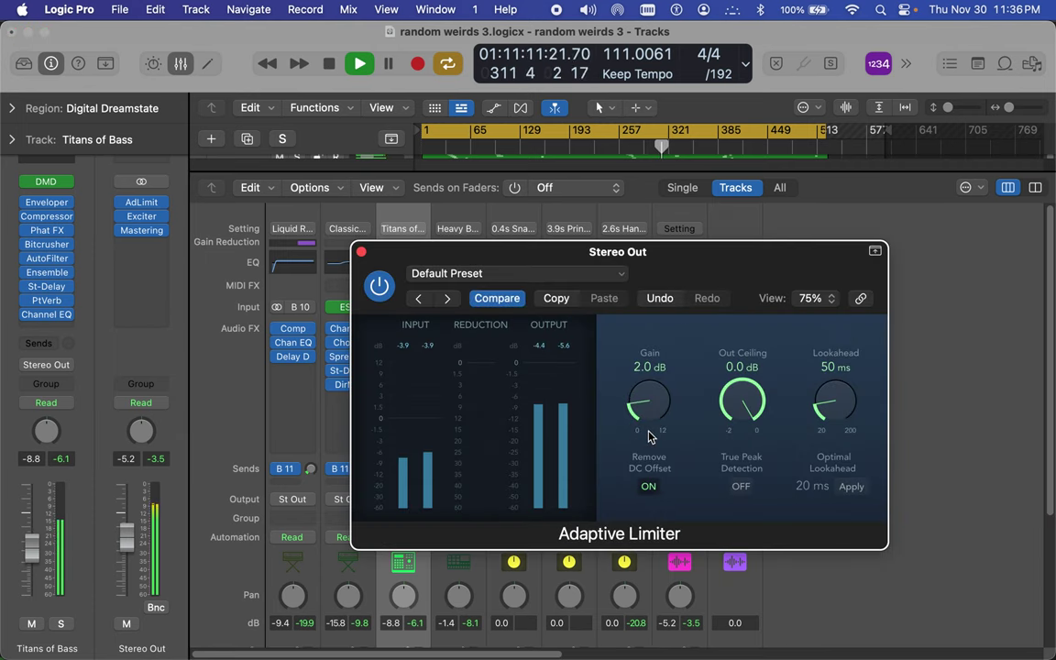
# Set the Adaptive Limiter's output ceiling to -0.4 dB and its lookahead to about 76 ms on Stereo Out, then close the plug-in.
pyautogui.moveTo(745, 418); pyautogui.dragTo(739, 448)
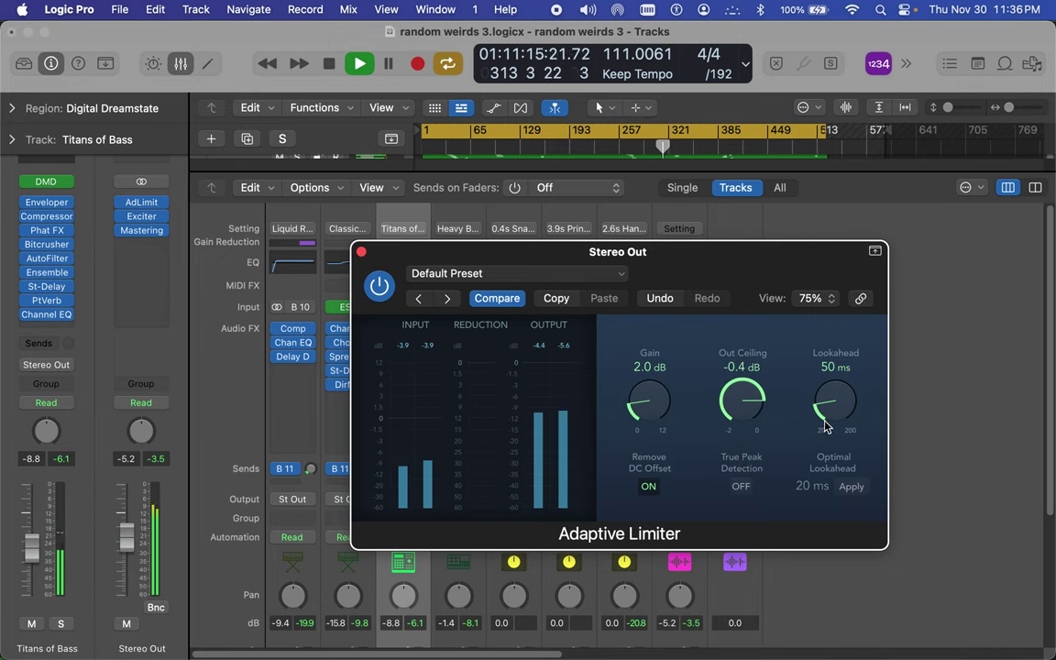
pyautogui.moveTo(842, 404); pyautogui.dragTo(845, 367)
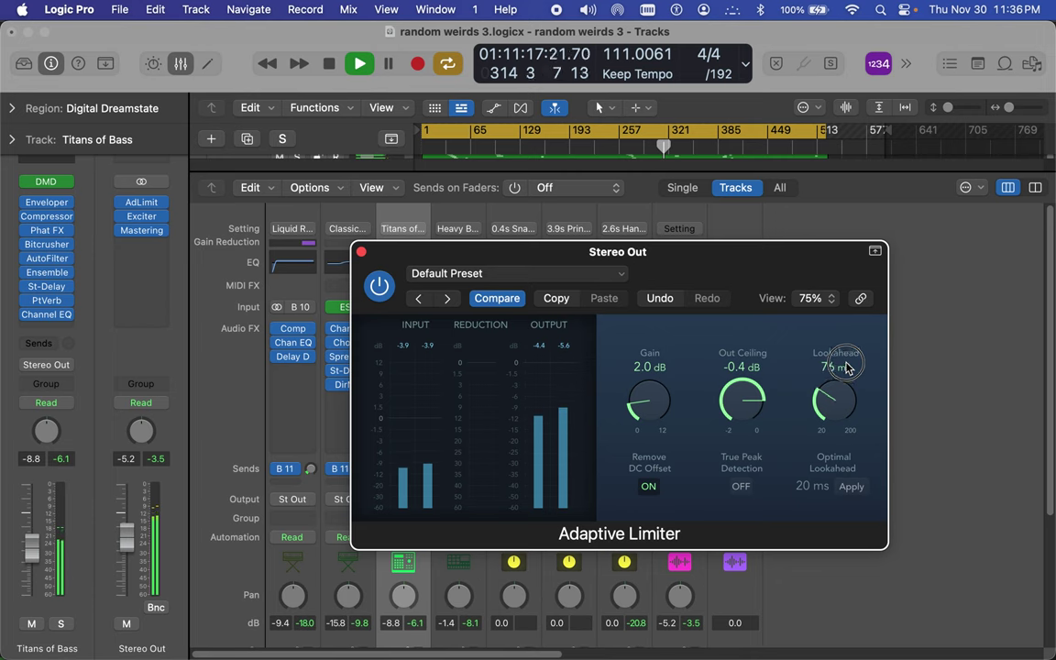
pyautogui.click(362, 253)
# Set the mixer levels to -4.8 dB for Liquid Rhythms, -22.5 dB for speghetti illusion 2 wvn, -11.4 dB for Titans of Bass and -7.4 dB for Heavy Bass House.
pyautogui.scroll(-5, 608, 527)
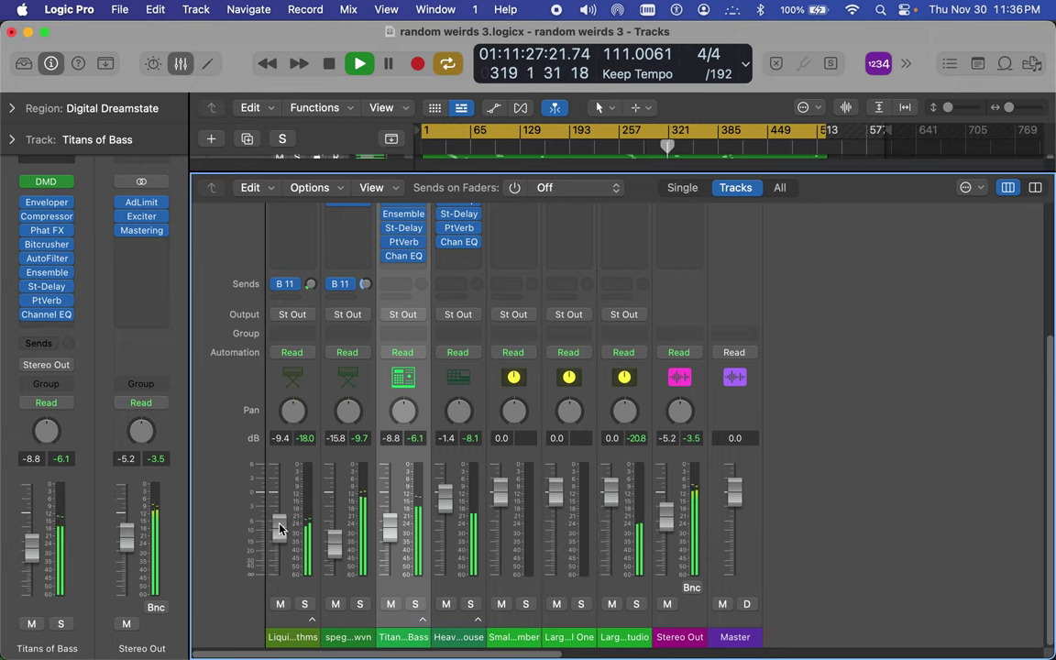
pyautogui.moveTo(279, 529); pyautogui.dragTo(280, 502)
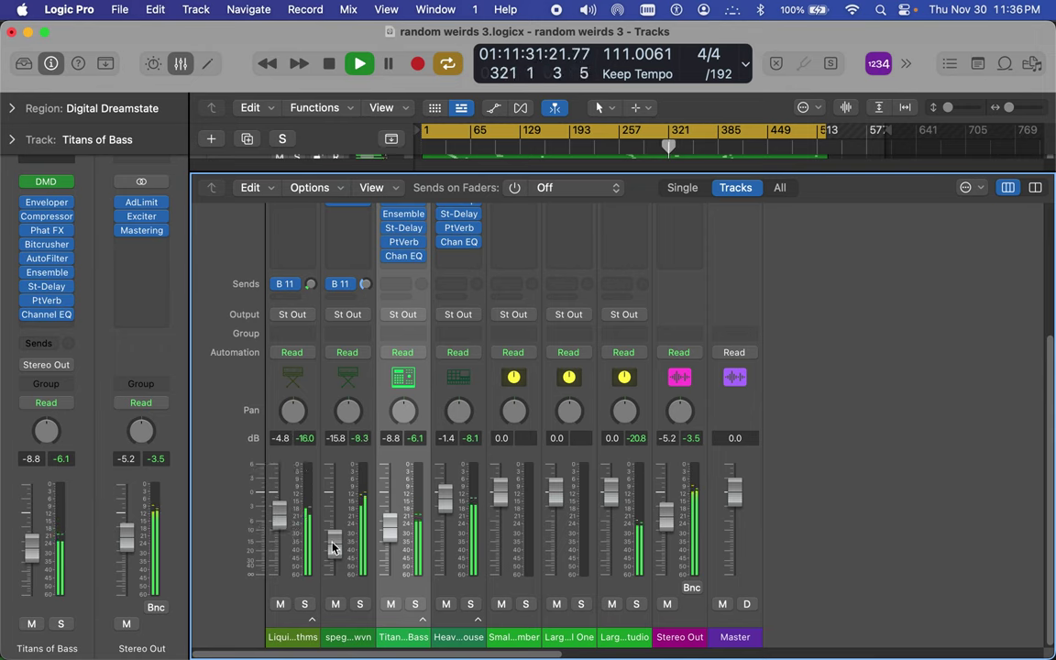
pyautogui.moveTo(335, 541); pyautogui.dragTo(336, 564)
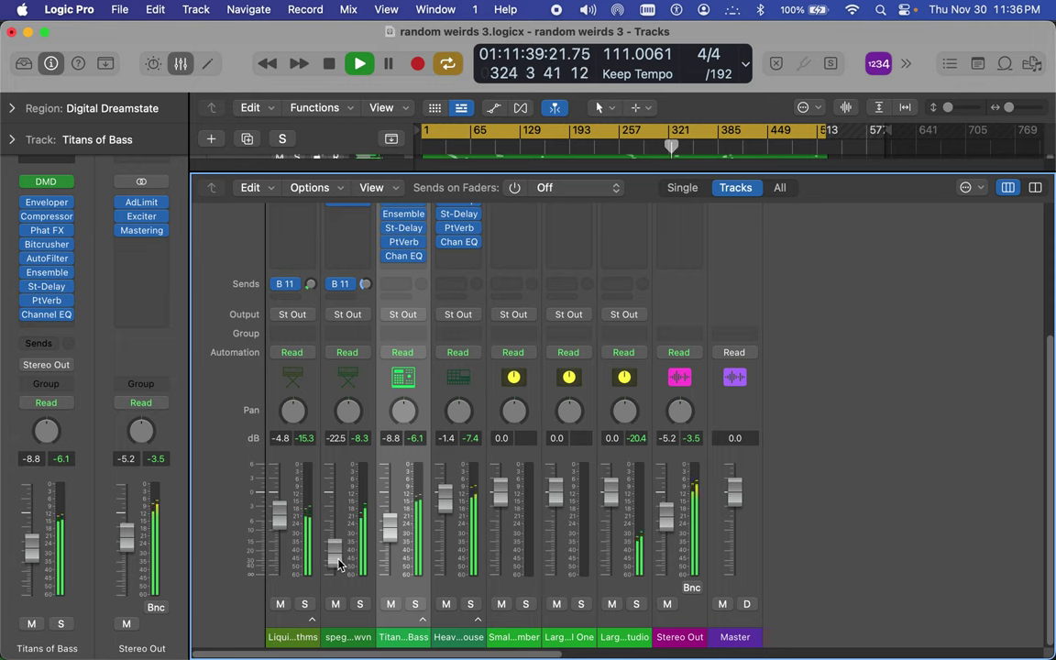
pyautogui.moveTo(397, 543); pyautogui.dragTo(397, 549)
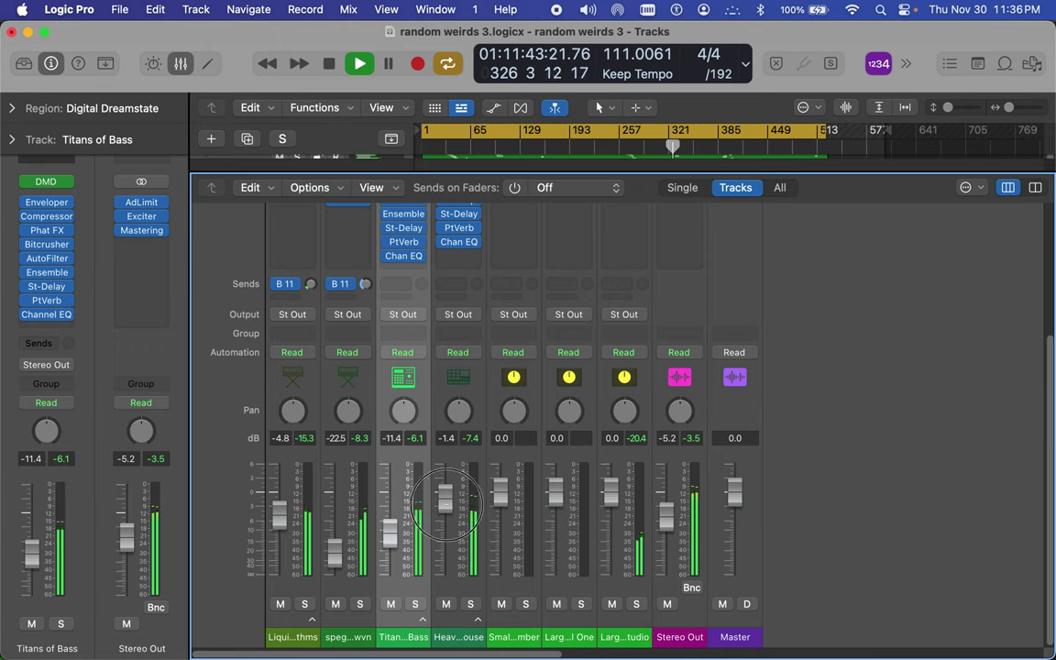
pyautogui.moveTo(446, 500); pyautogui.dragTo(447, 548)
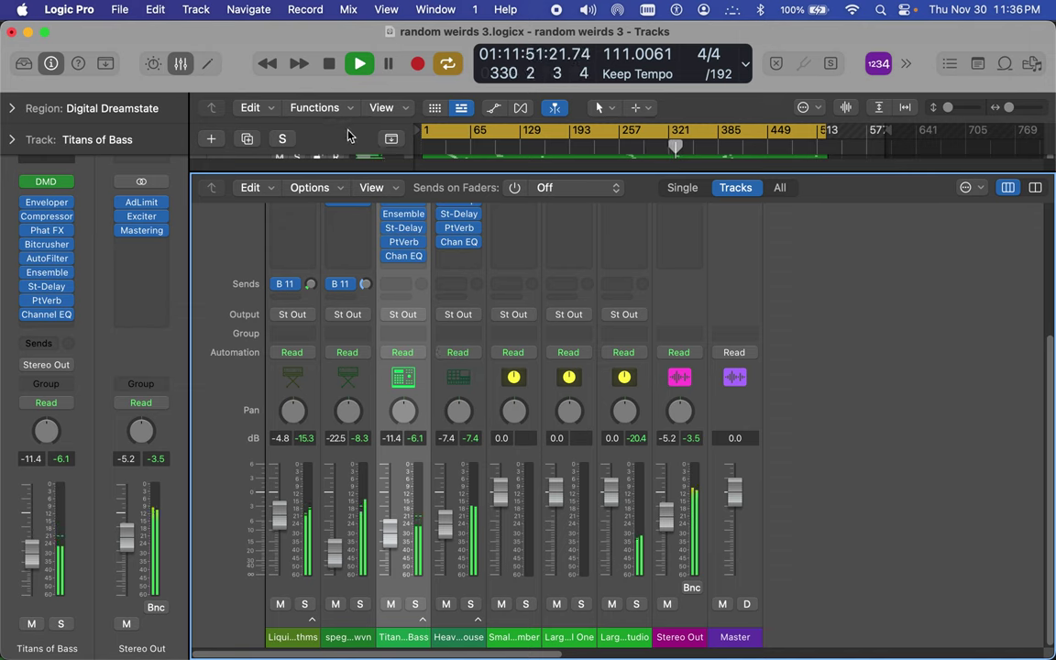
# Expand the Titans of Bass and Heavy Bass House track stacks in the arrangement and look over their drum subtracks.
pyautogui.click(182, 65)
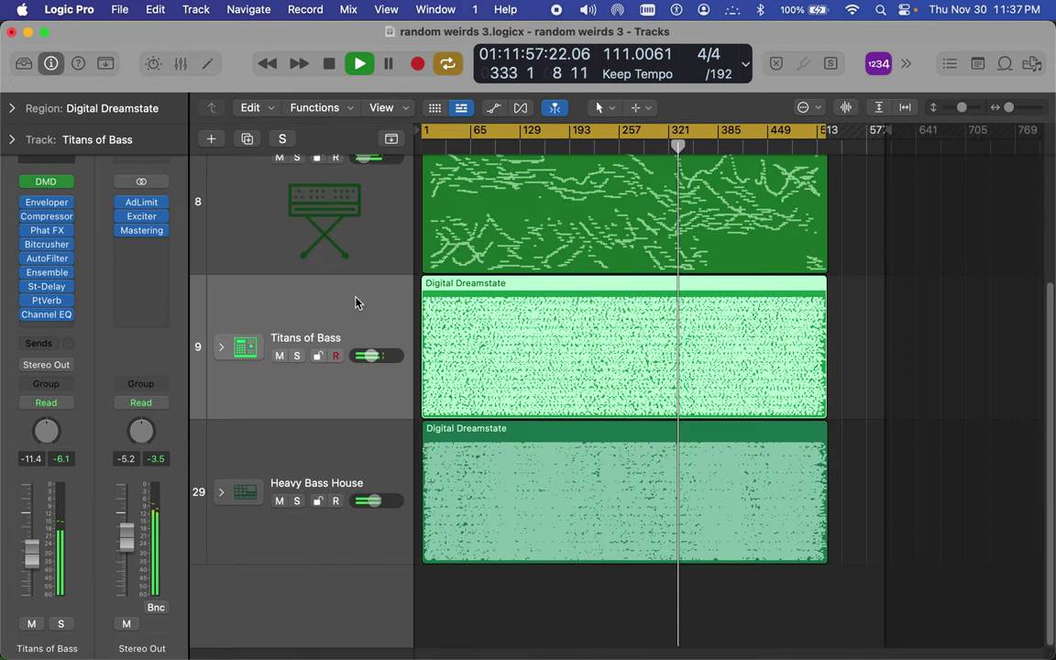
pyautogui.click(221, 349)
pyautogui.scroll(-15, 221, 352)
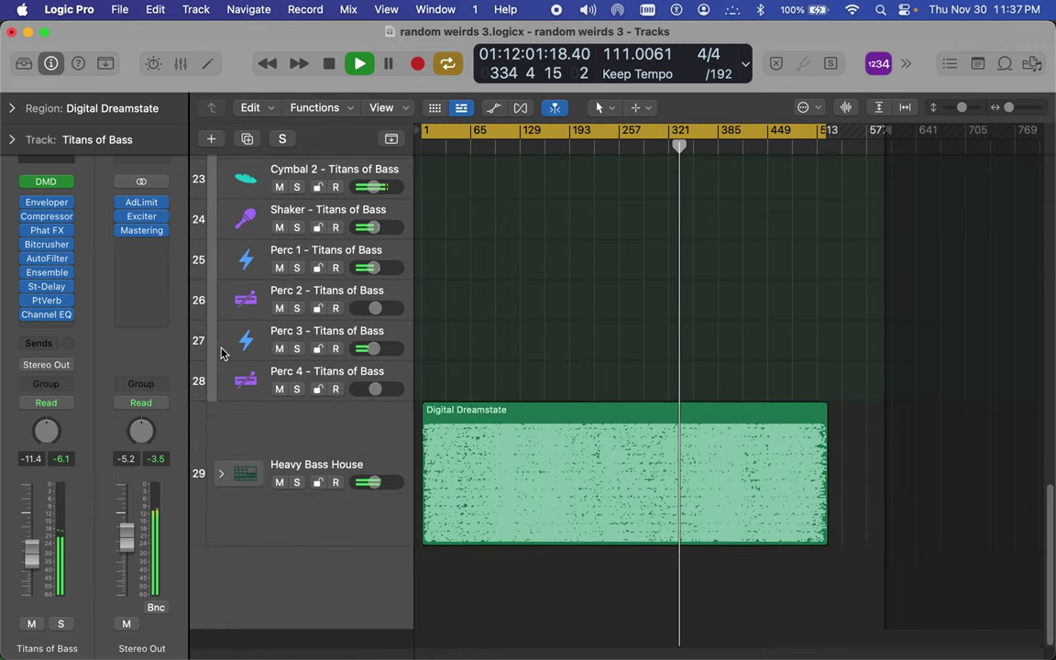
pyautogui.click(221, 495)
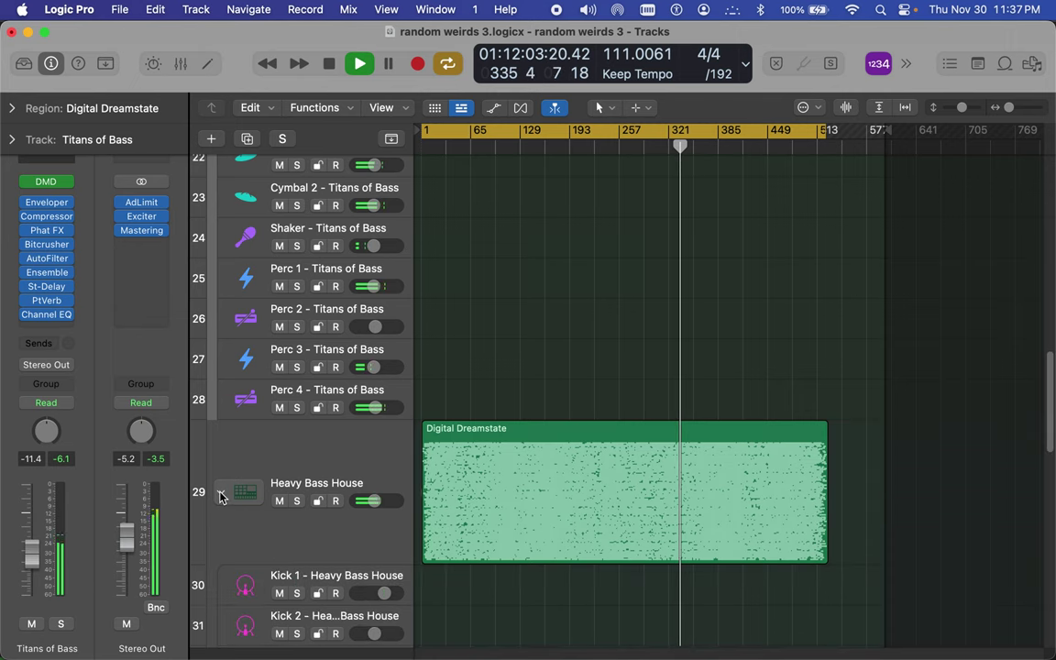
pyautogui.scroll(-20, 220, 496)
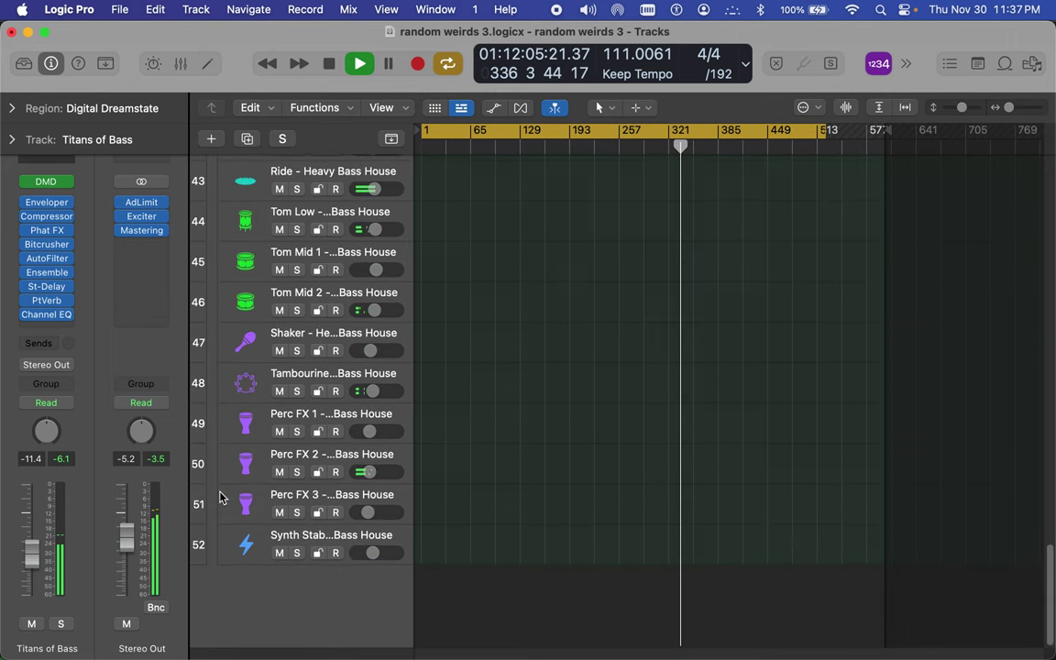
pyautogui.scroll(8, 220, 496)
pyautogui.scroll(15, 220, 496)
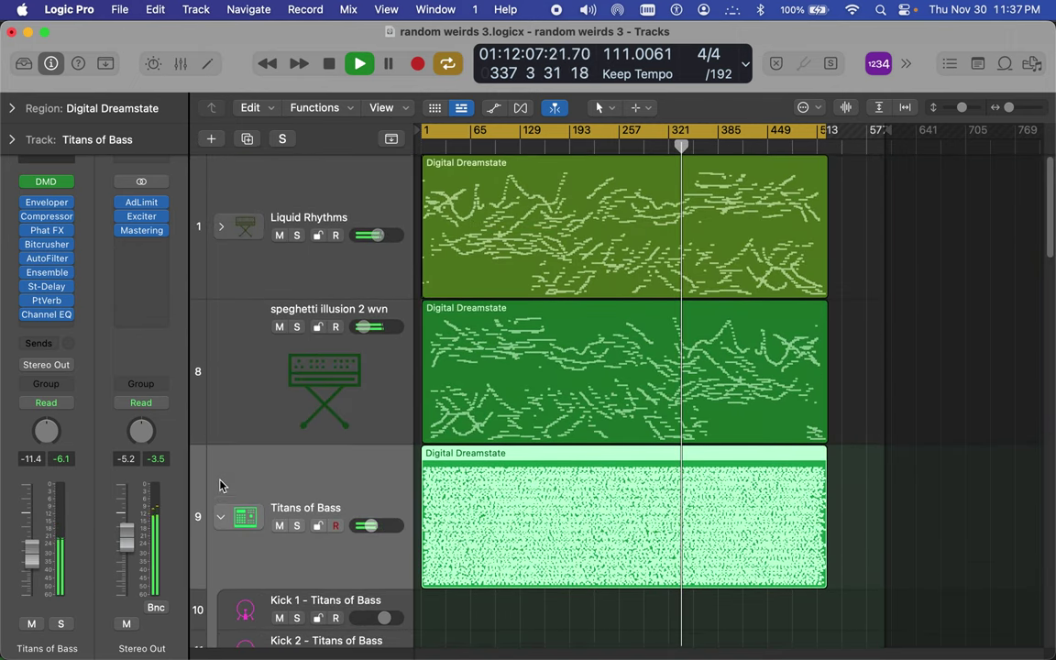
# Raise the Bus 1 sends of the Hi-Hat 1 and Hi-Hat 2 channels of Titans of Bass in the mixer.
pyautogui.click(181, 65)
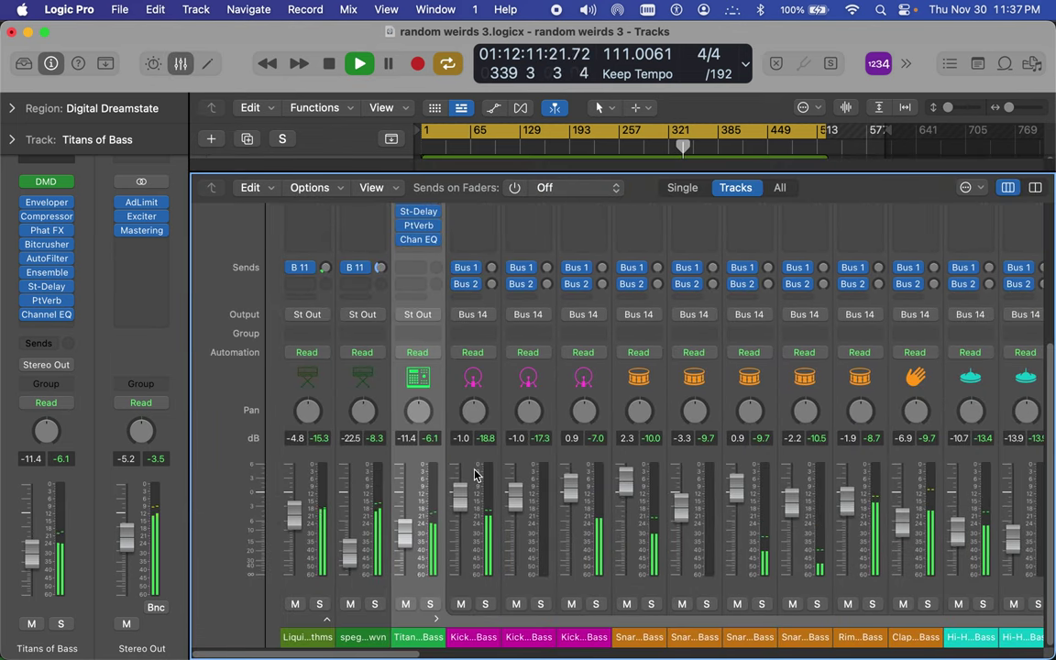
pyautogui.scroll(5, 422, 293)
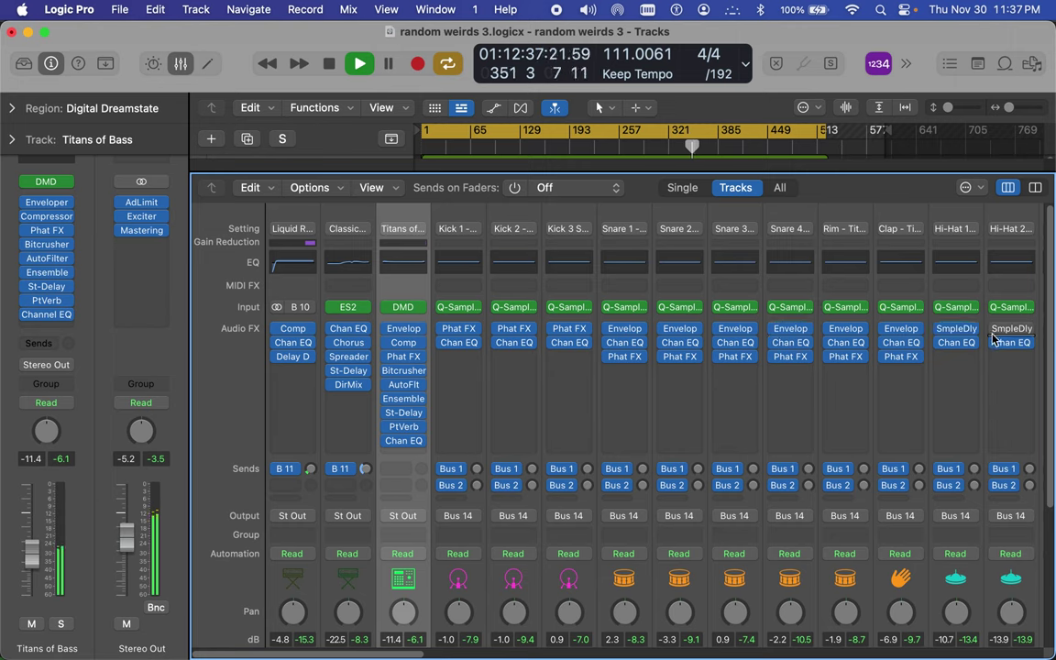
pyautogui.hscroll(6, 628, 458)
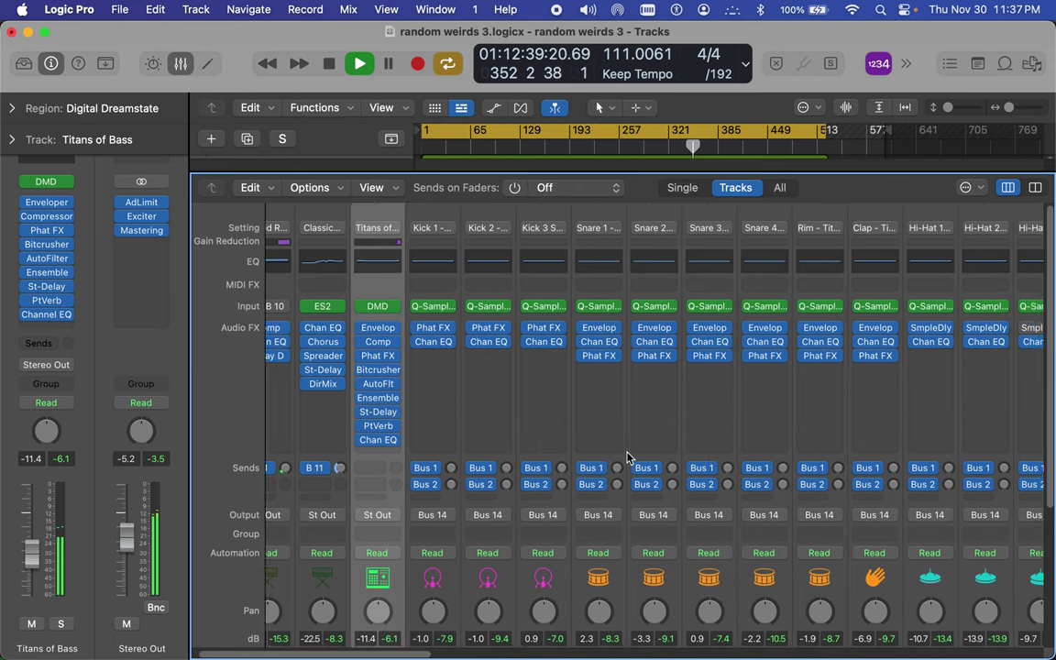
pyautogui.hscroll(4, 628, 458)
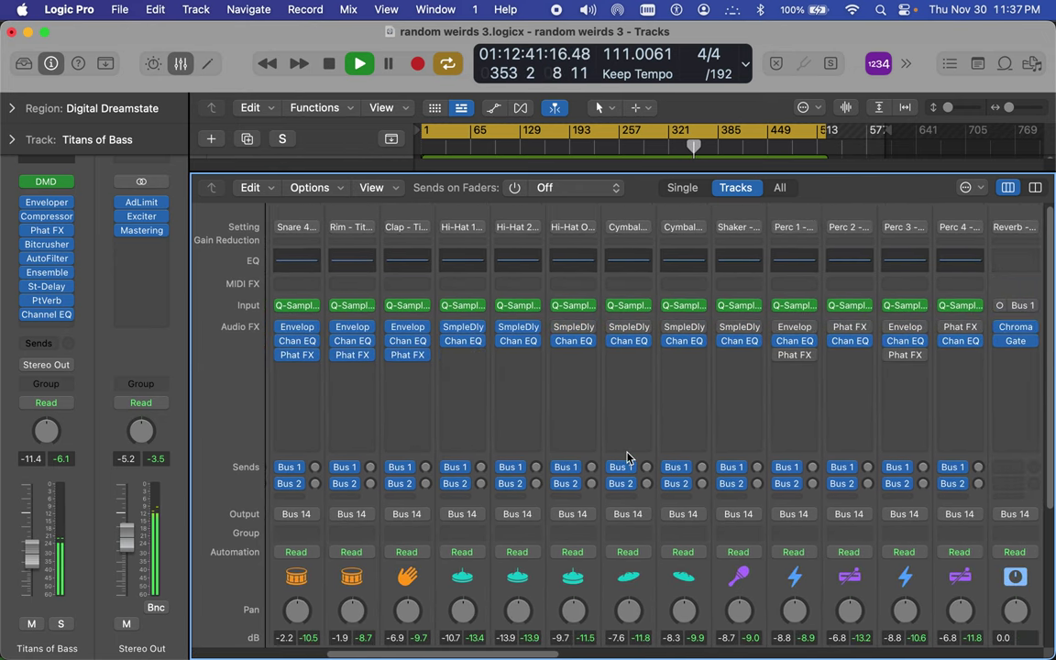
pyautogui.moveTo(483, 468); pyautogui.dragTo(488, 452)
pyautogui.moveTo(427, 473); pyautogui.dragTo(438, 369)
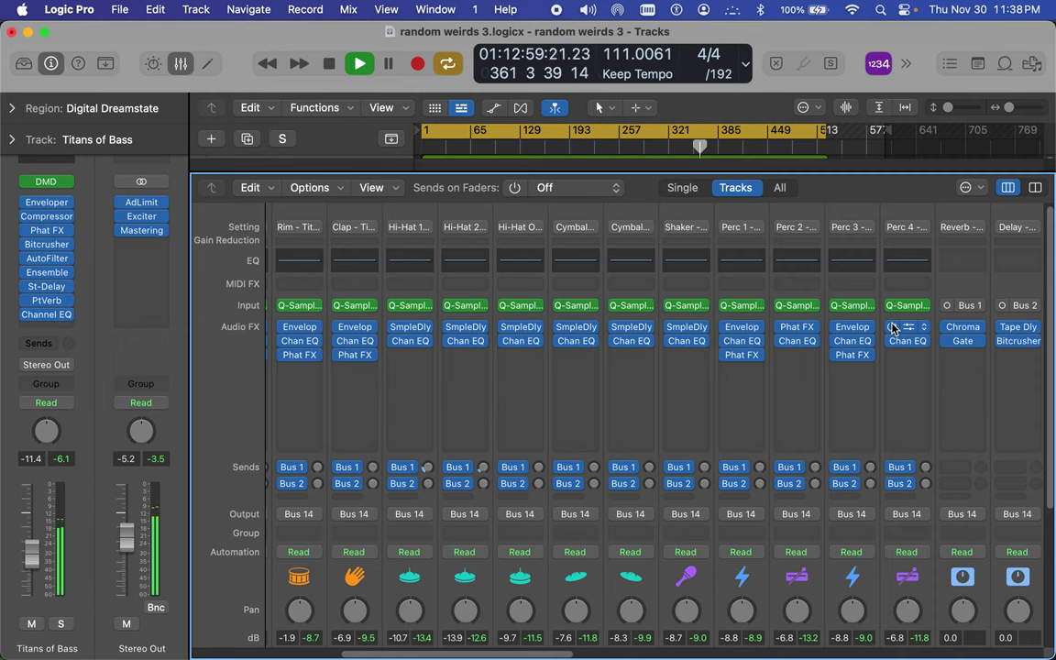
# Look over the effects, sends and levels of the drum and bus channels across the whole mixer.
pyautogui.hscroll(5, 778, 367)
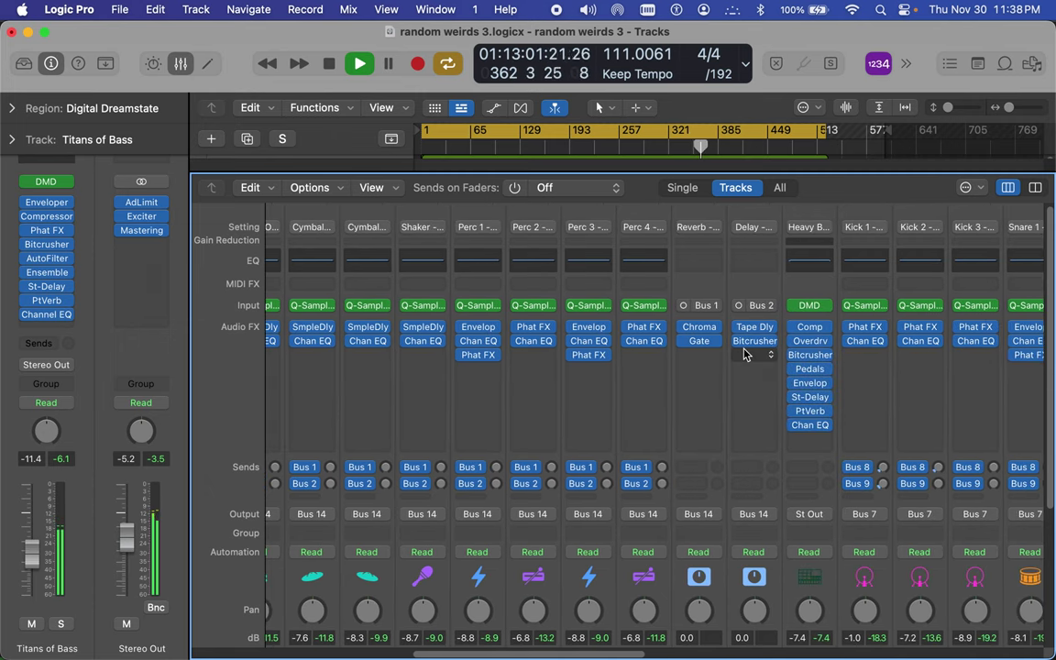
pyautogui.hscroll(5, 745, 354)
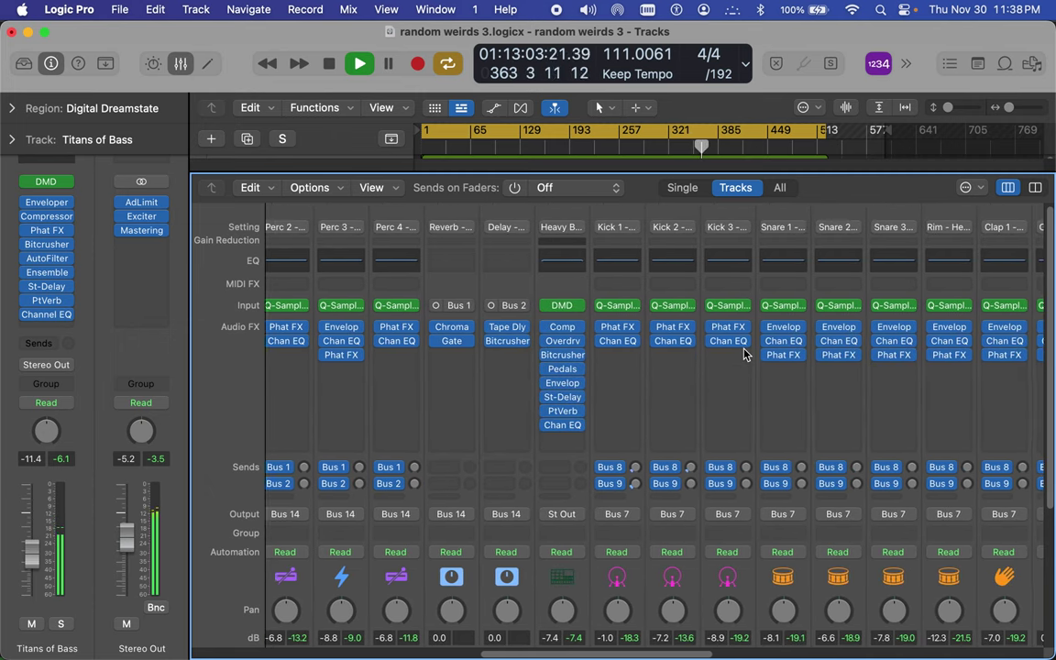
pyautogui.hscroll(8, 744, 354)
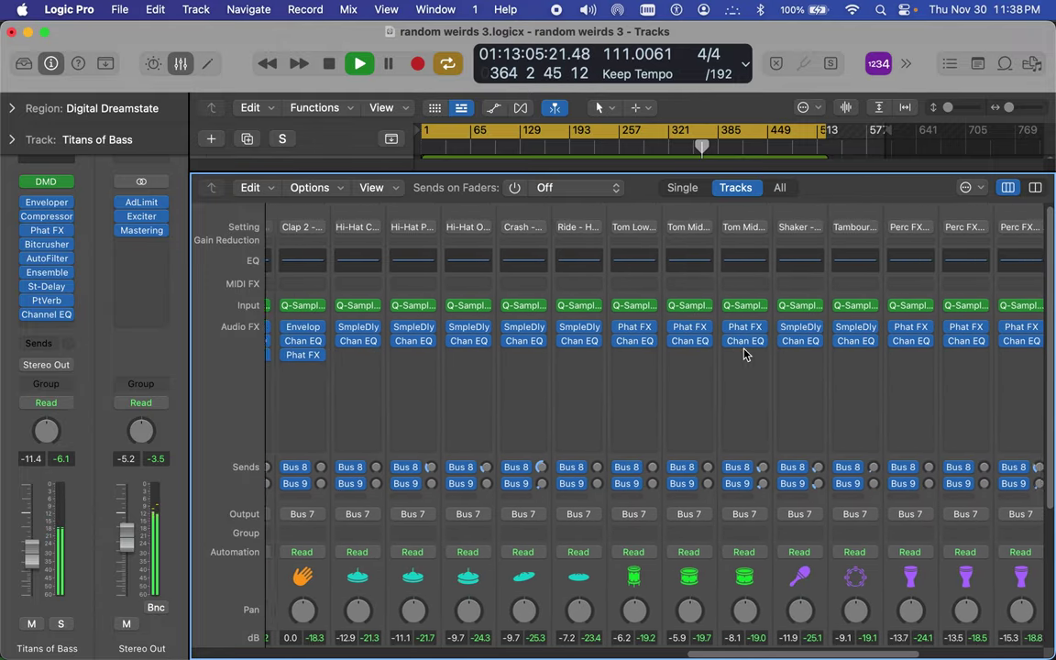
pyautogui.hscroll(5, 745, 354)
pyautogui.hscroll(3, 744, 354)
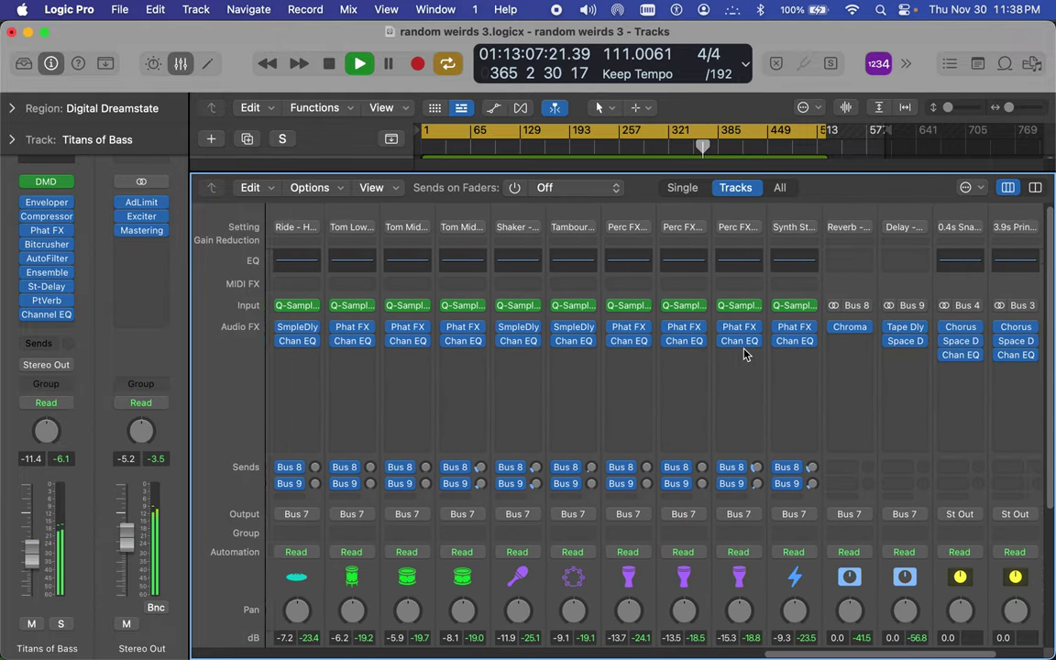
pyautogui.hscroll(-10, 745, 354)
pyautogui.hscroll(-15, 744, 354)
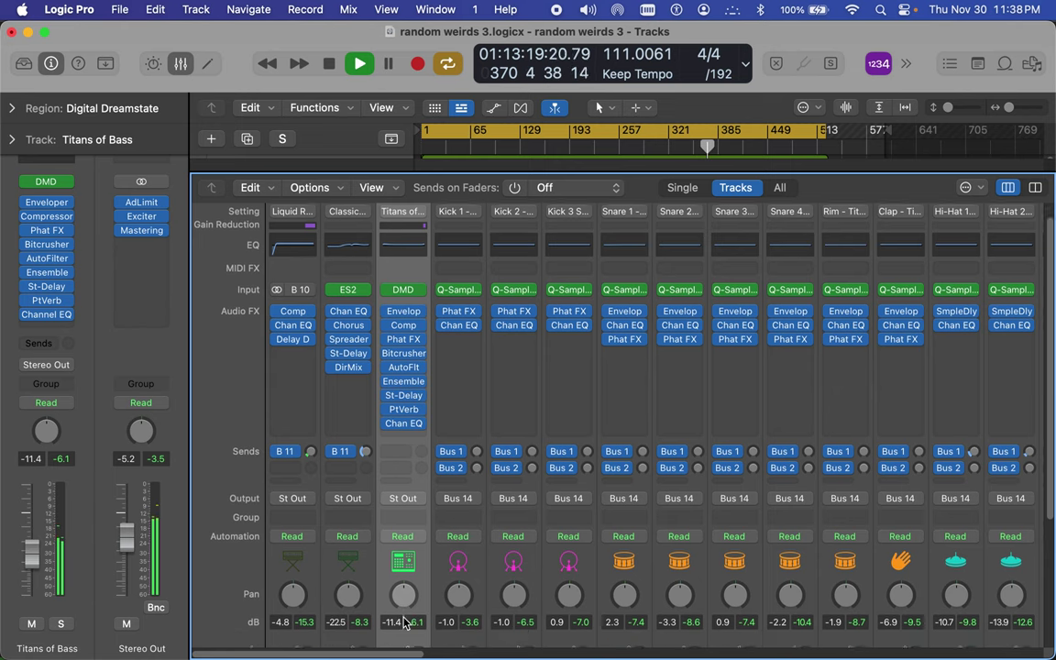
pyautogui.scroll(-5, 408, 587)
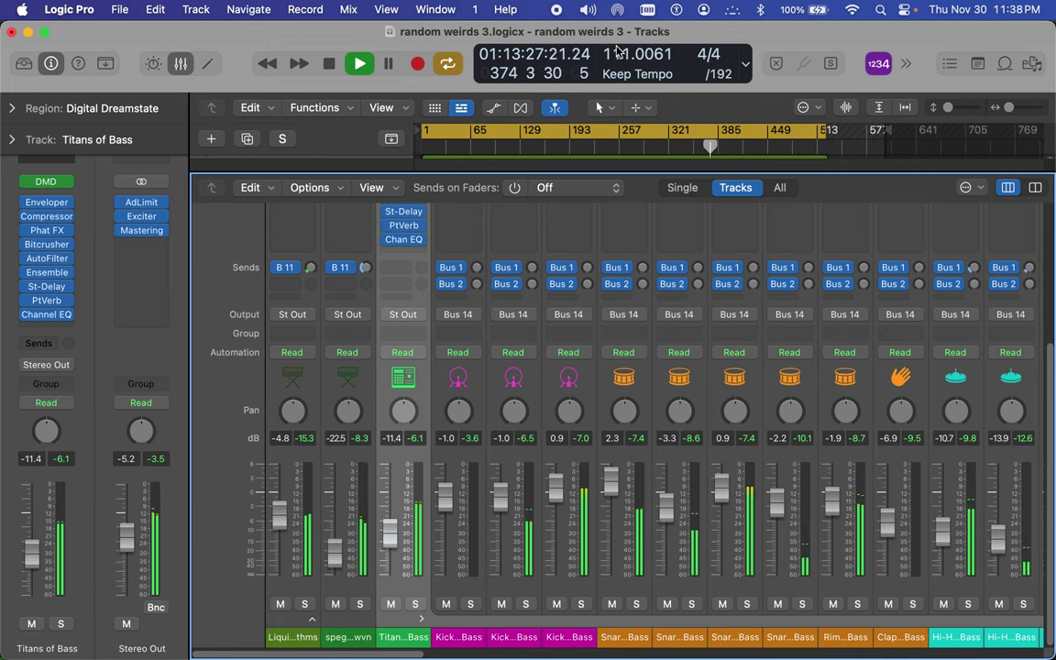
# Lower the project tempo to 61.0061 during playback.
pyautogui.moveTo(617, 52); pyautogui.dragTo(615, 114)
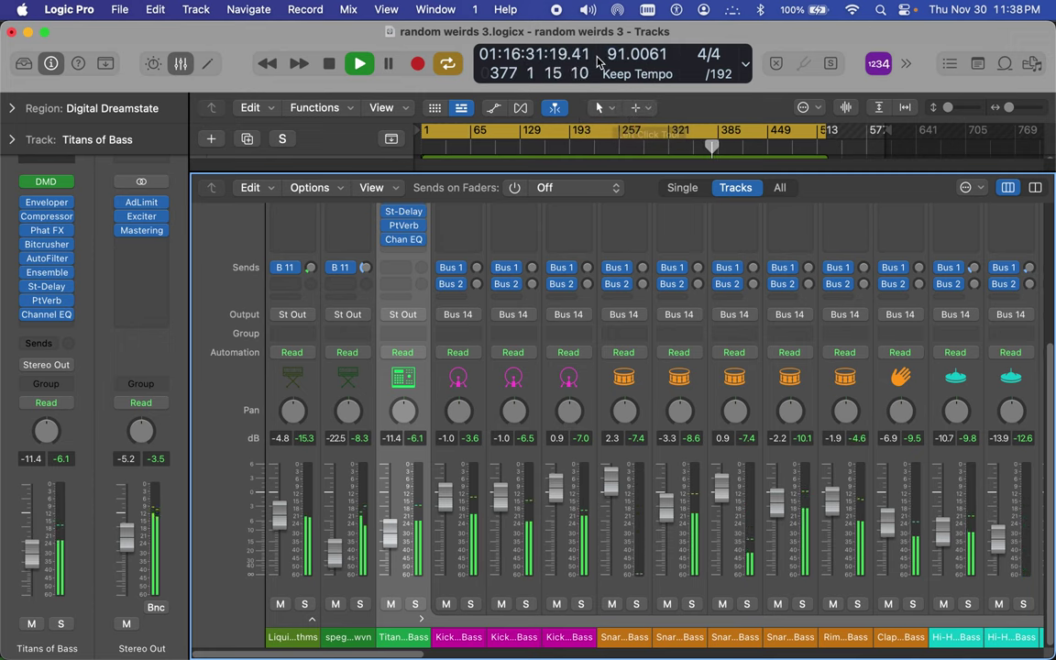
pyautogui.moveTo(616, 55); pyautogui.dragTo(626, 117)
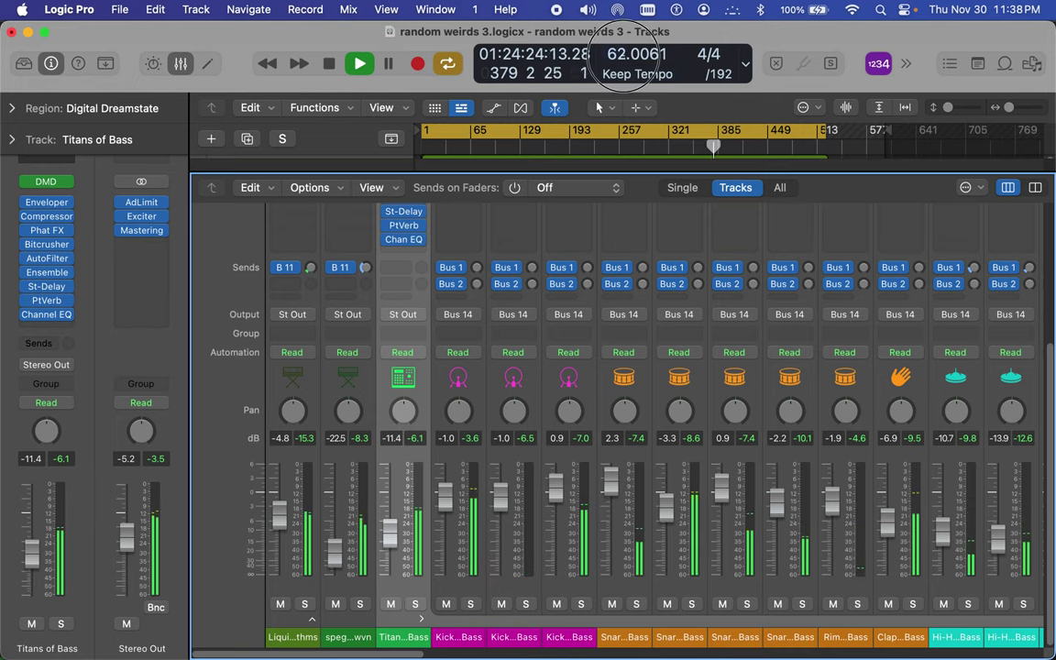
pyautogui.moveTo(624, 49); pyautogui.dragTo(625, 53)
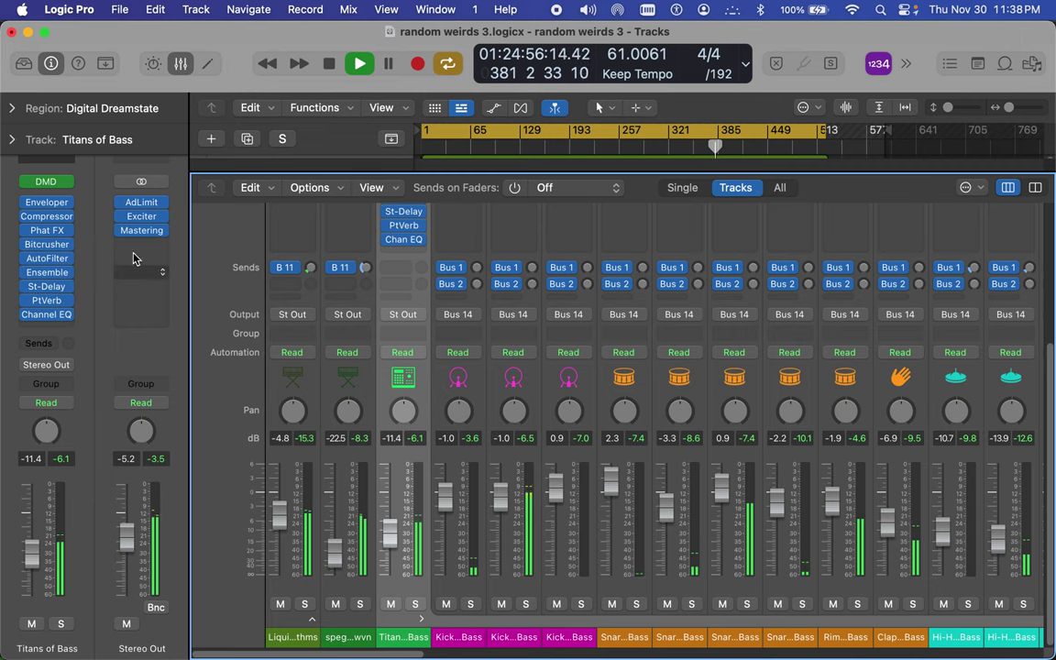
# Display the score of all tracks together and look over the staves around bar 385.
pyautogui.click(207, 63)
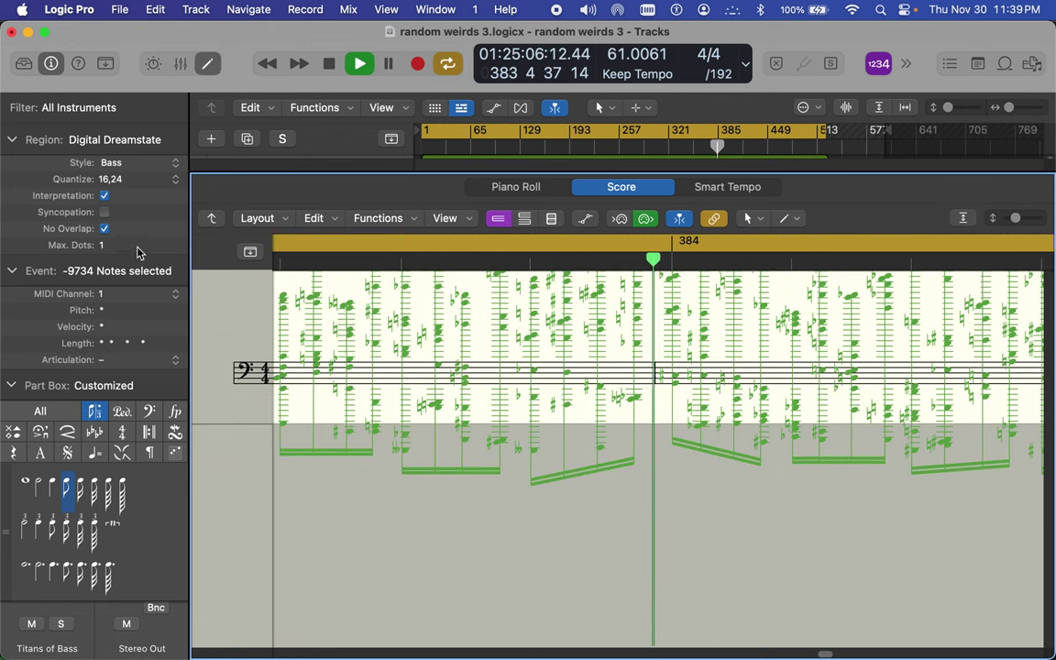
pyautogui.click(211, 222)
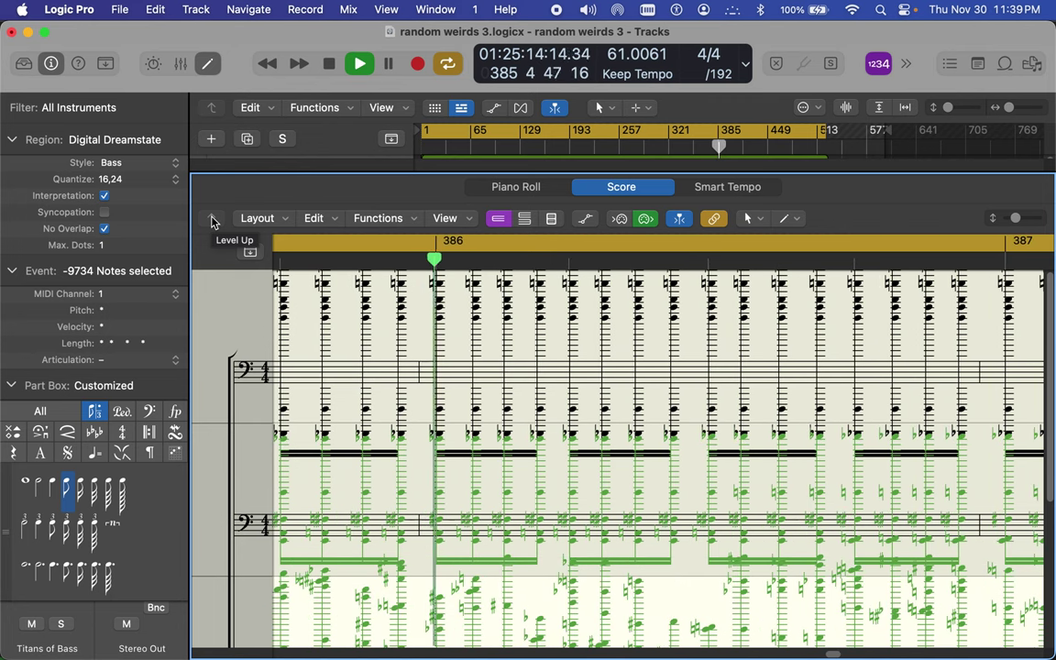
pyautogui.scroll(-4, 311, 390)
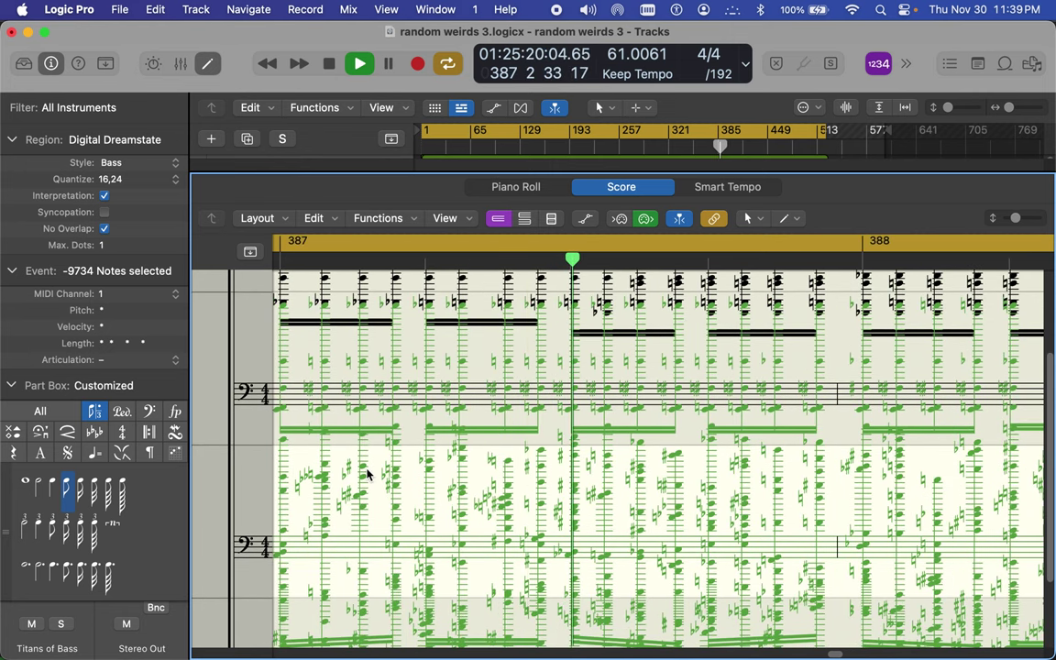
pyautogui.scroll(-3, 367, 475)
pyautogui.scroll(6, 367, 475)
pyautogui.hscroll(-15, 367, 475)
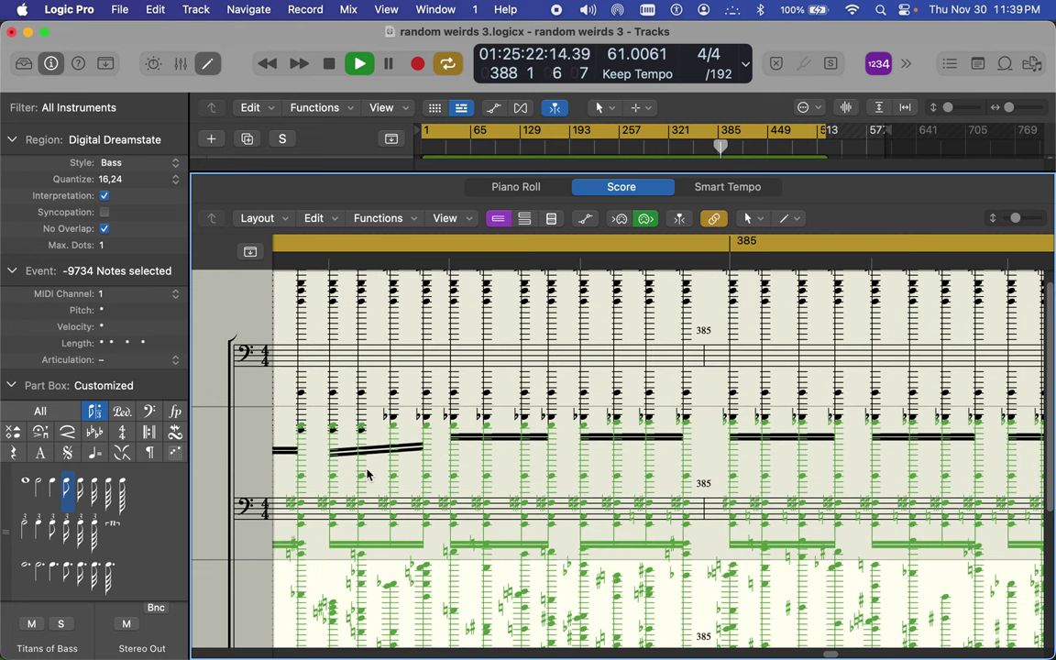
pyautogui.scroll(-3, 367, 475)
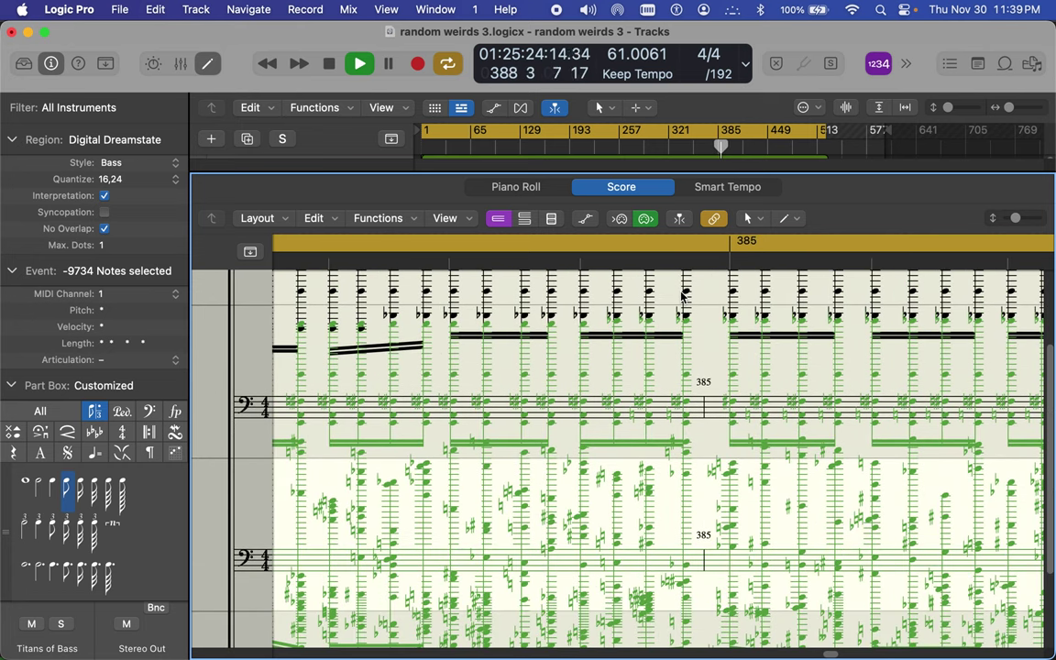
# Zoom out the score with the view following the playhead, and widen the spacing between the staves.
pyautogui.moveTo(1013, 220); pyautogui.dragTo(1013, 225)
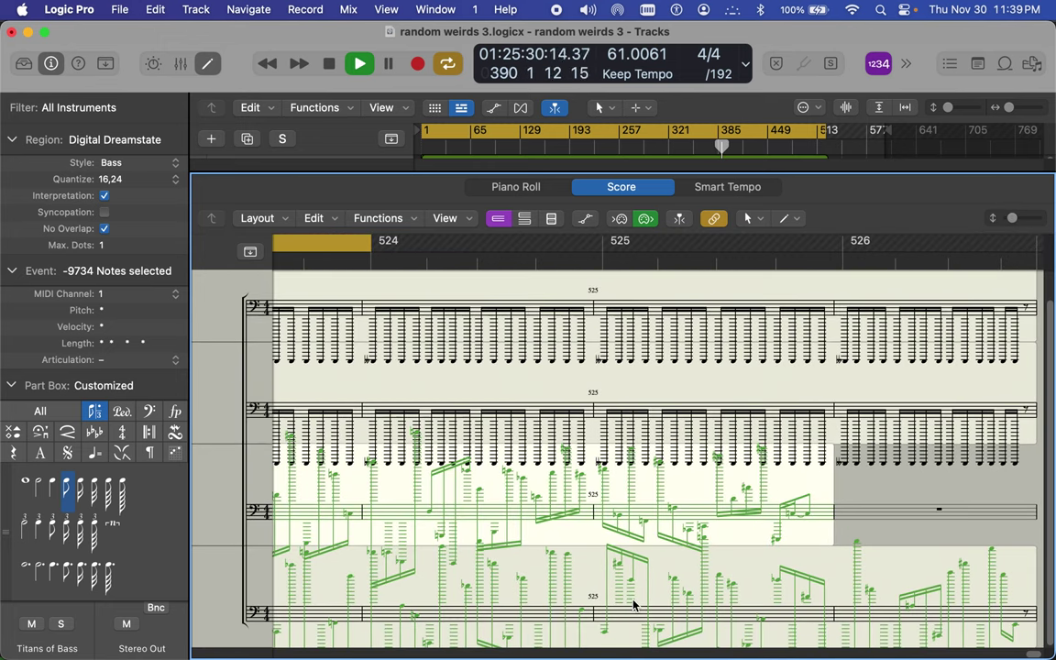
pyautogui.click(678, 220)
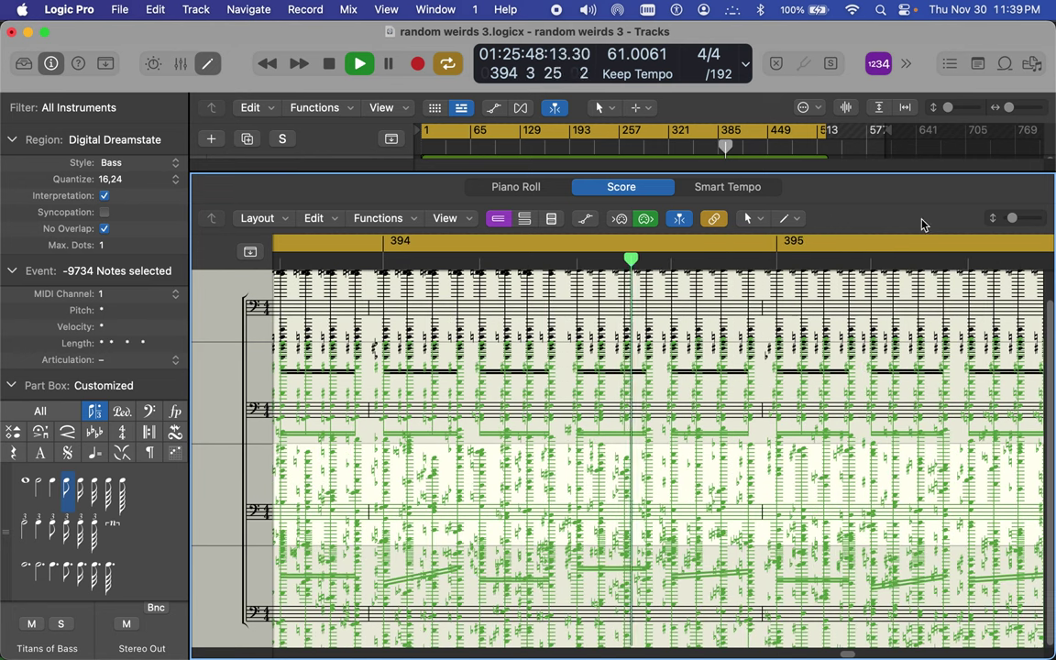
pyautogui.moveTo(1013, 219); pyautogui.dragTo(998, 222)
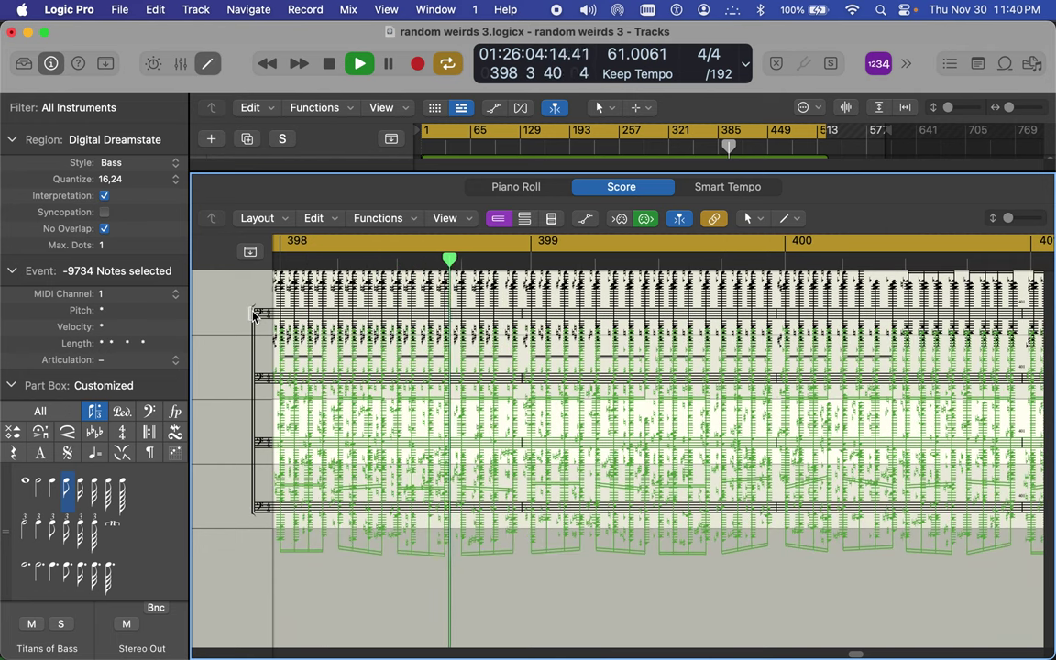
pyautogui.moveTo(255, 314); pyautogui.dragTo(253, 348)
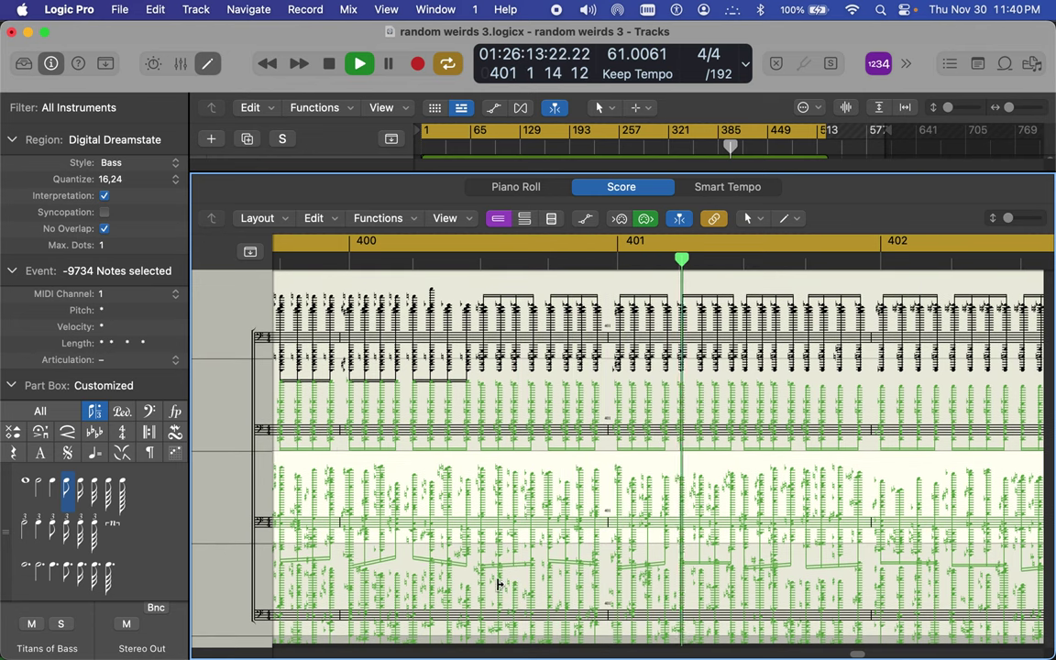
# Reduce the spacing between the staves in the score slightly and save the project.
pyautogui.moveTo(252, 624); pyautogui.dragTo(252, 612)
pyautogui.moveTo(465, 659)
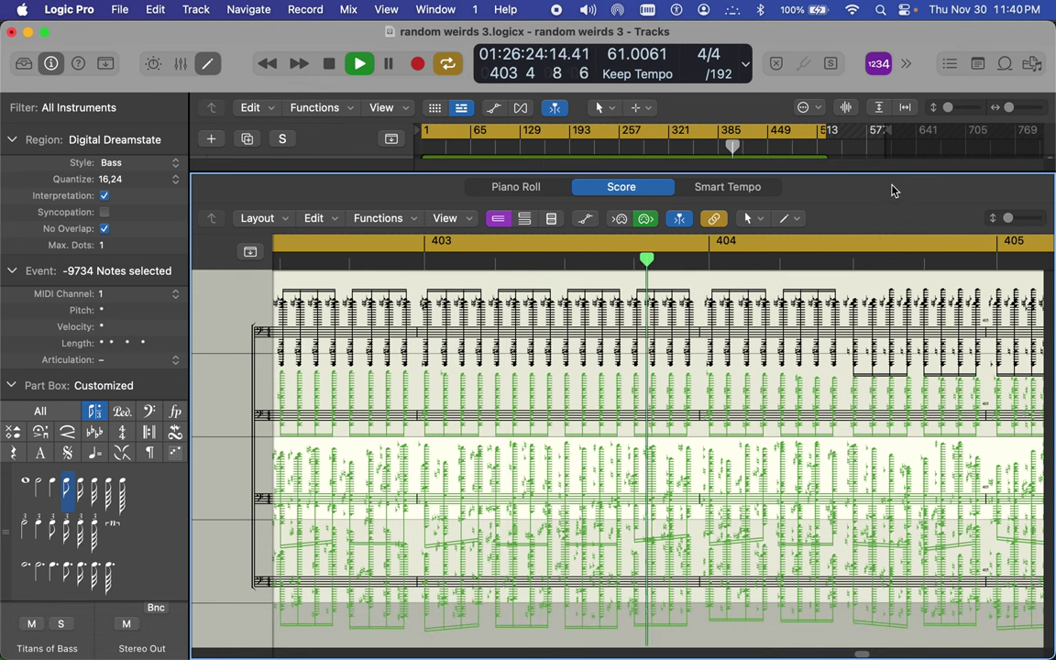
pyautogui.click(120, 11)
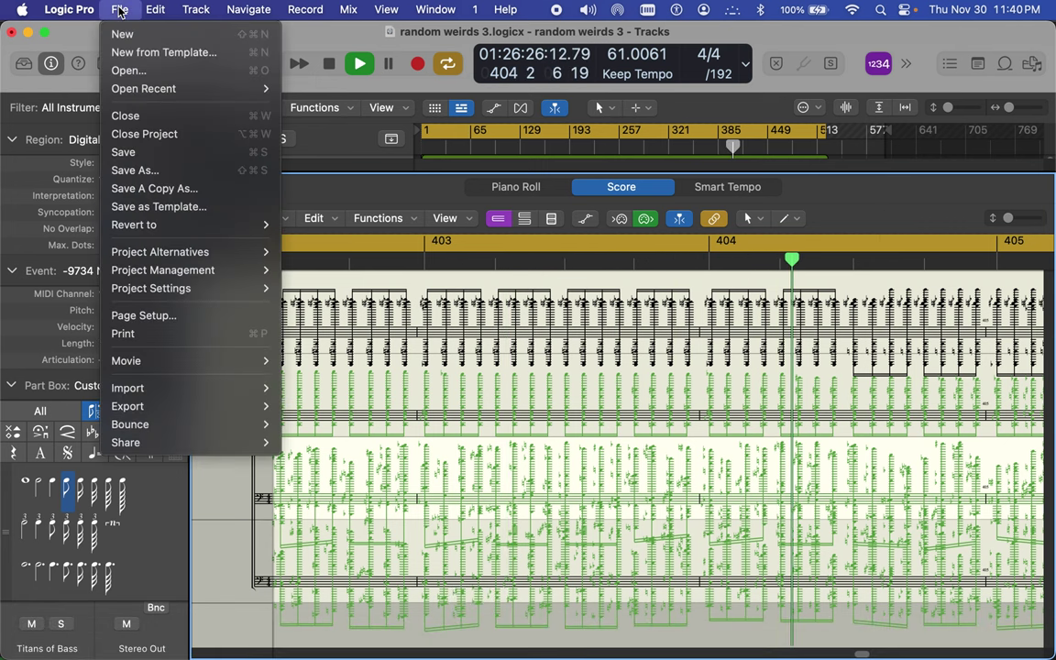
pyautogui.click(137, 152)
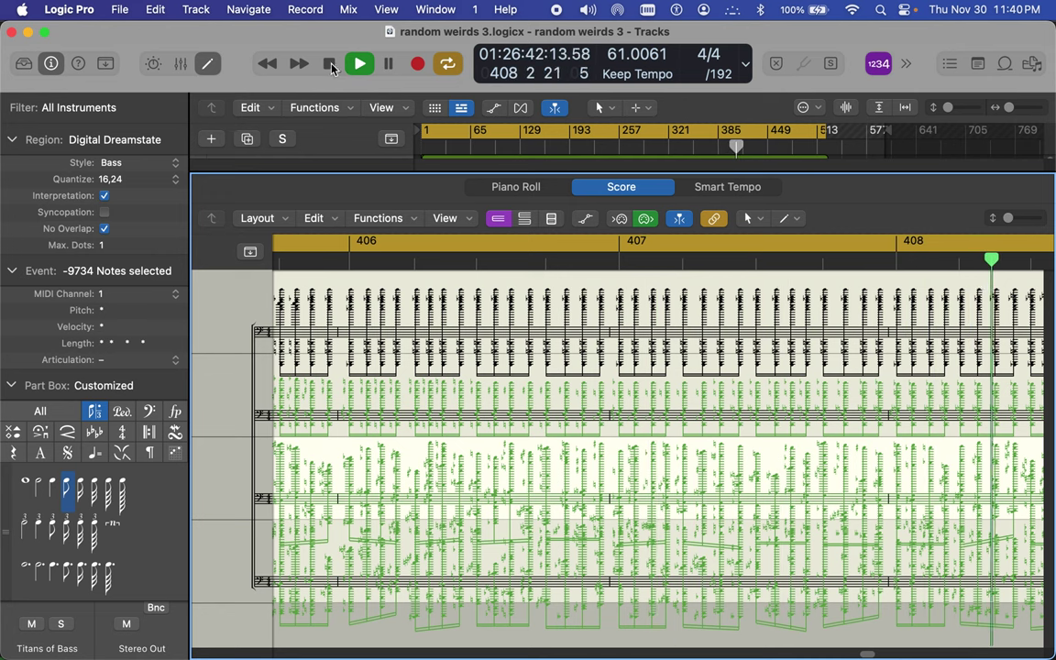
# Stop playback, dismiss the system overload alert, restart playback from around bar 40 and save the project.
pyautogui.click(329, 64)
pyautogui.click(329, 65)
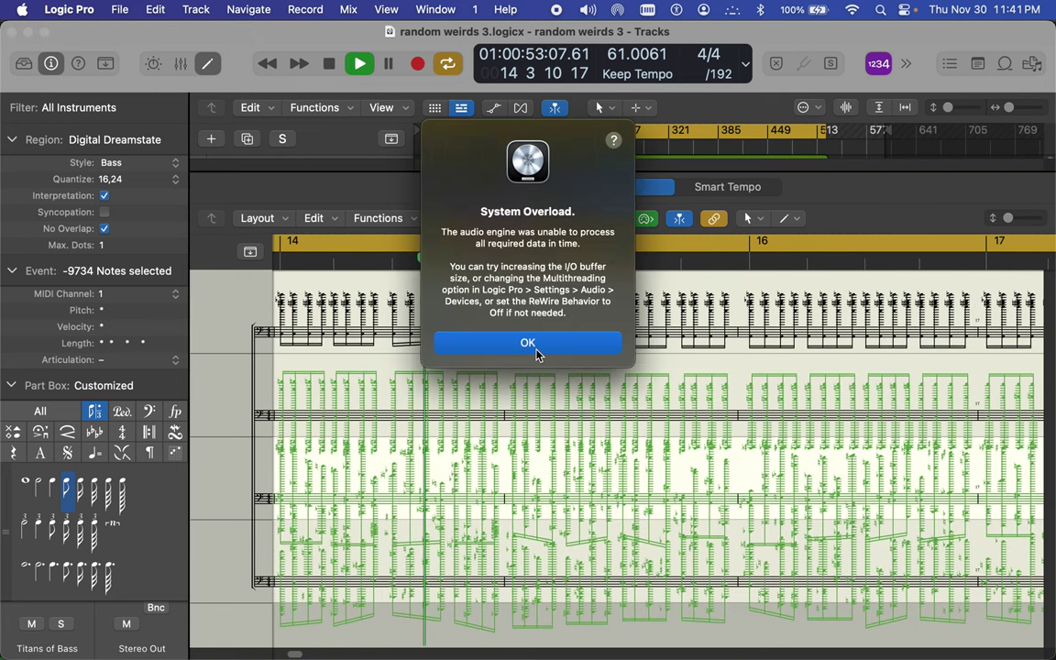
pyautogui.click(527, 344)
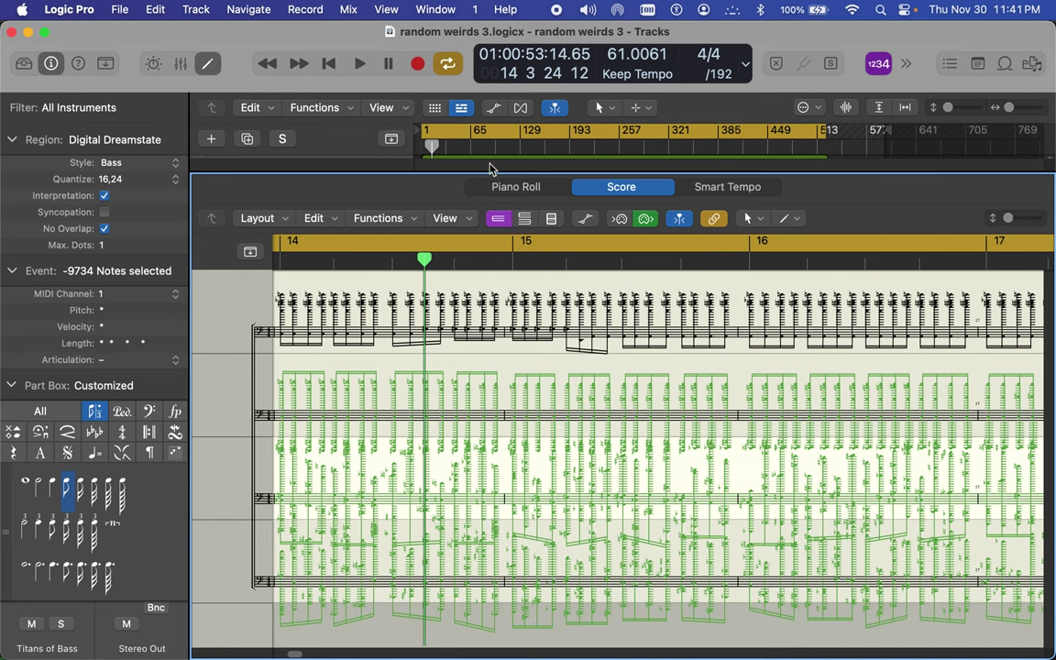
pyautogui.click(447, 145)
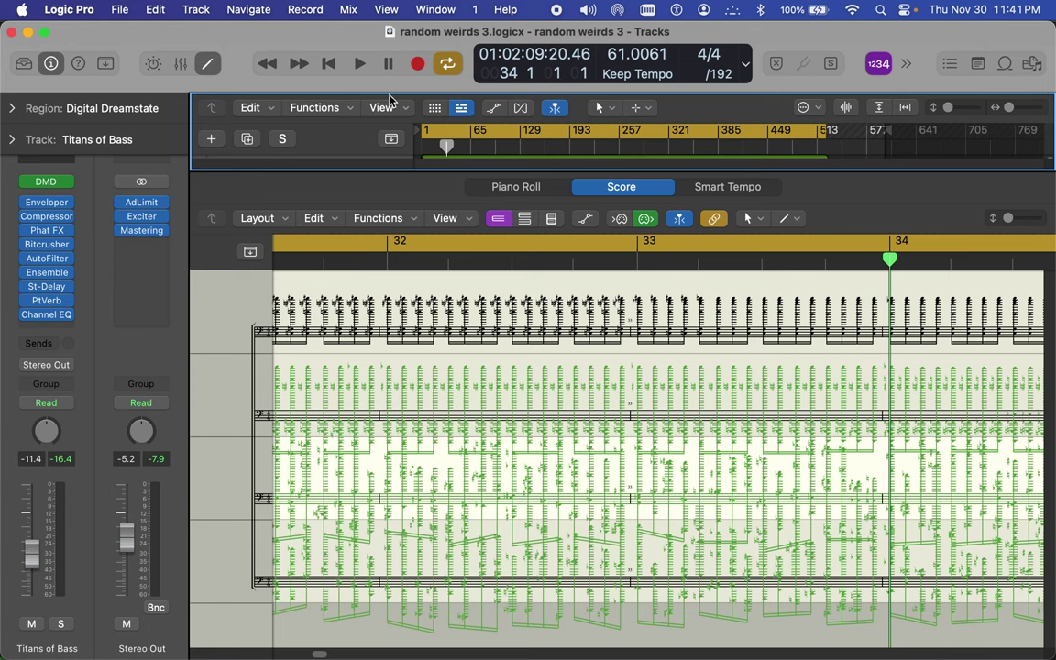
pyautogui.click(360, 64)
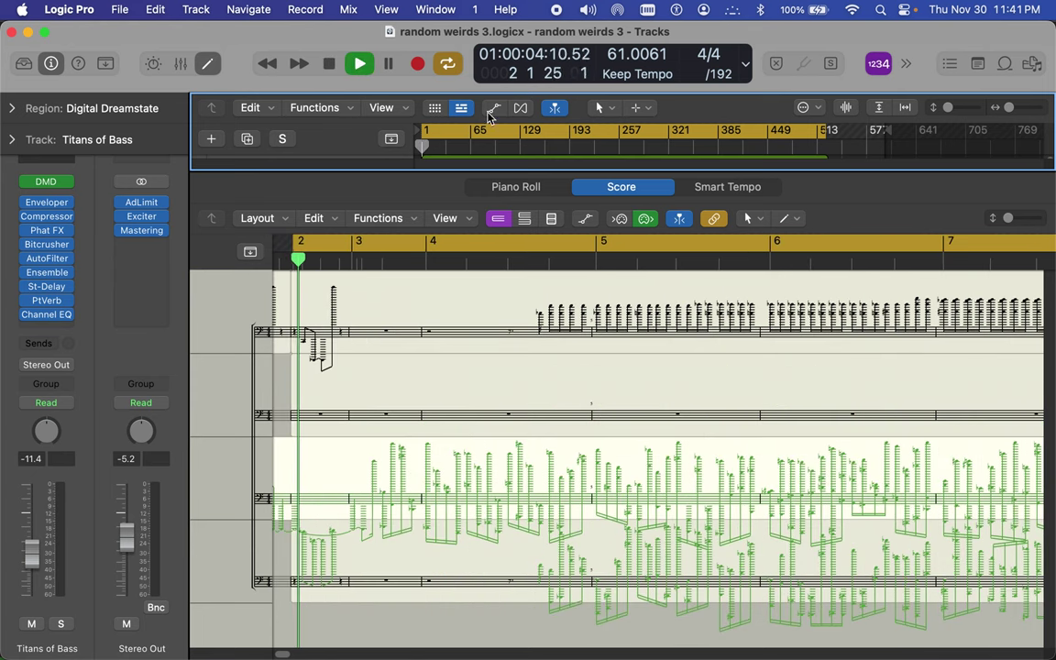
pyautogui.click(450, 146)
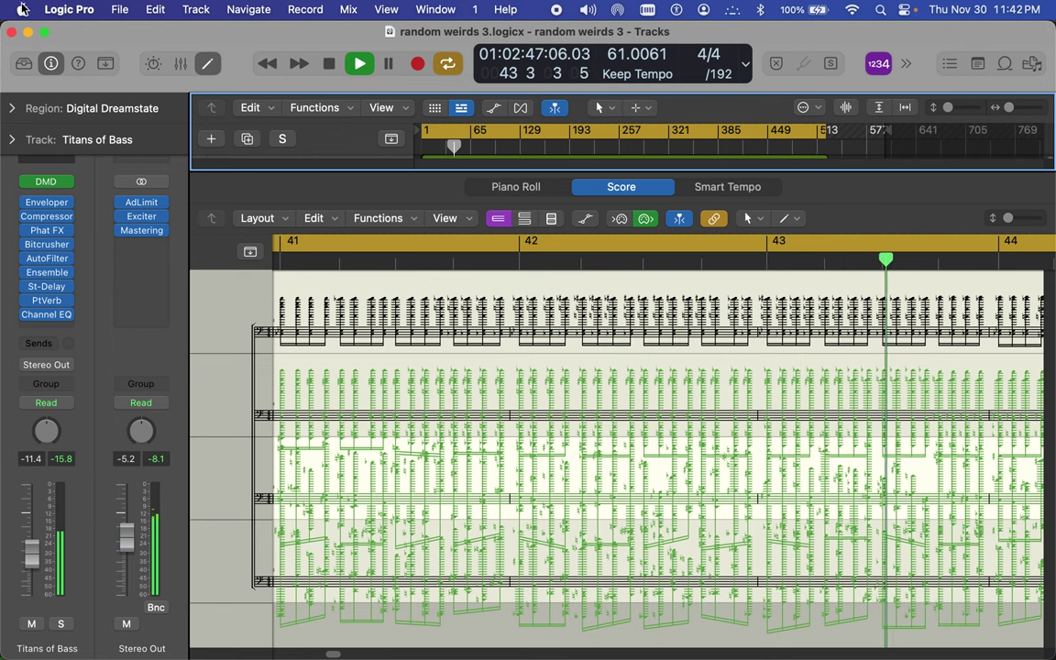
pyautogui.click(118, 15)
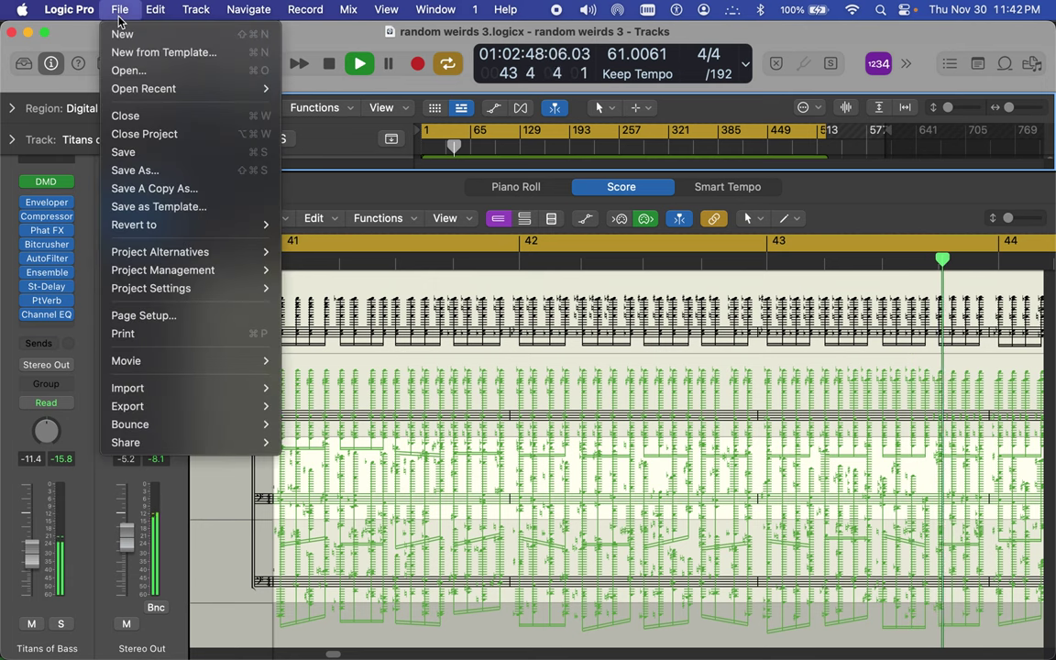
pyautogui.click(129, 154)
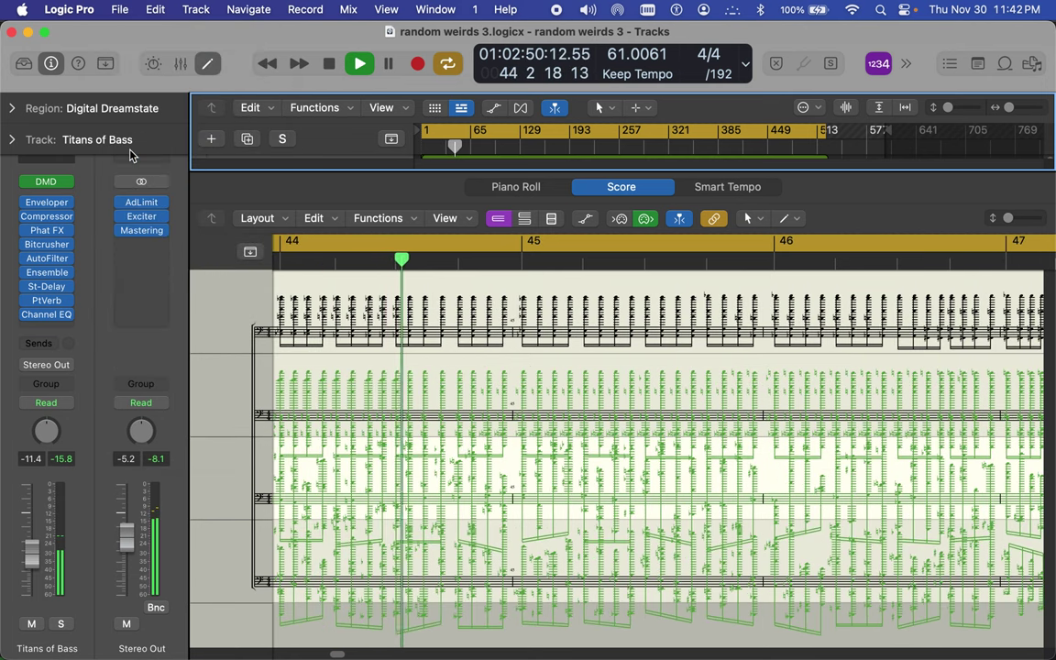
pyautogui.click(119, 10)
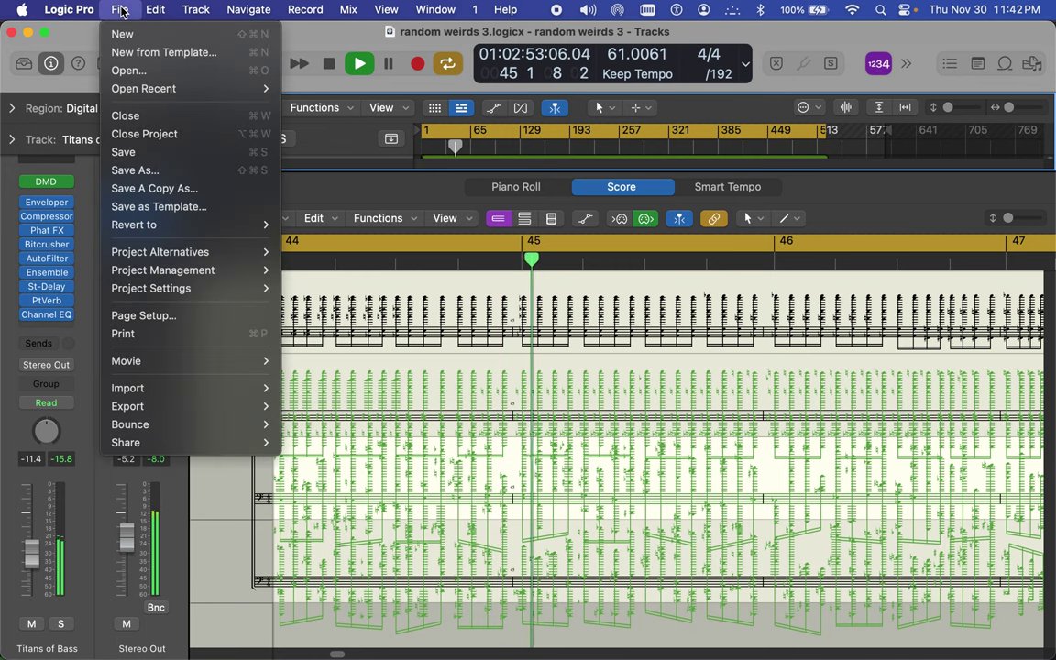
pyautogui.click(139, 72)
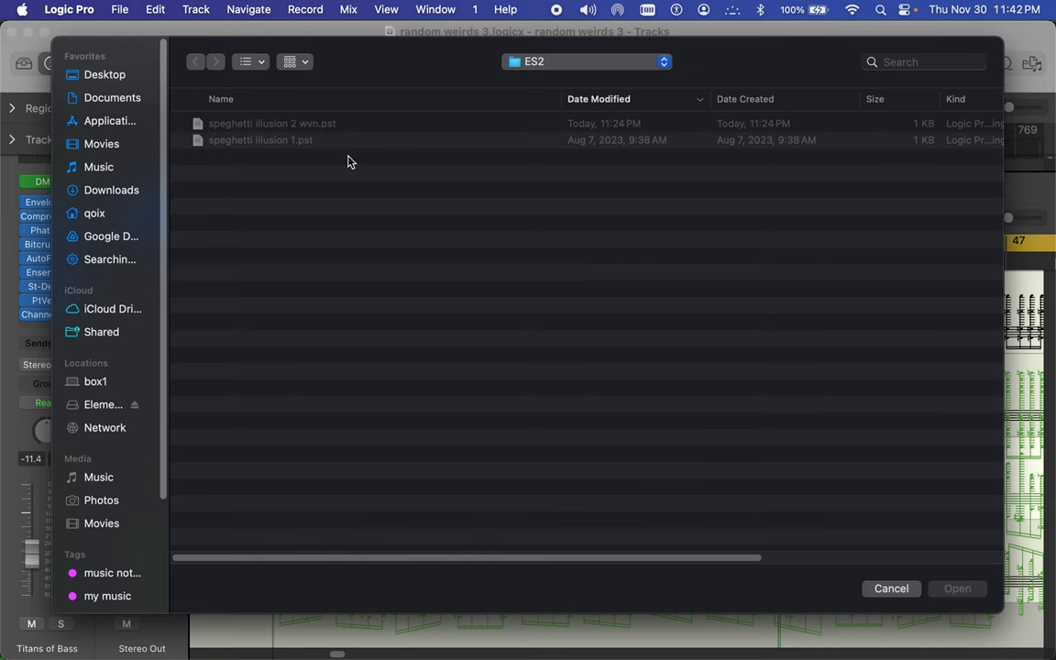
pyautogui.click(891, 588)
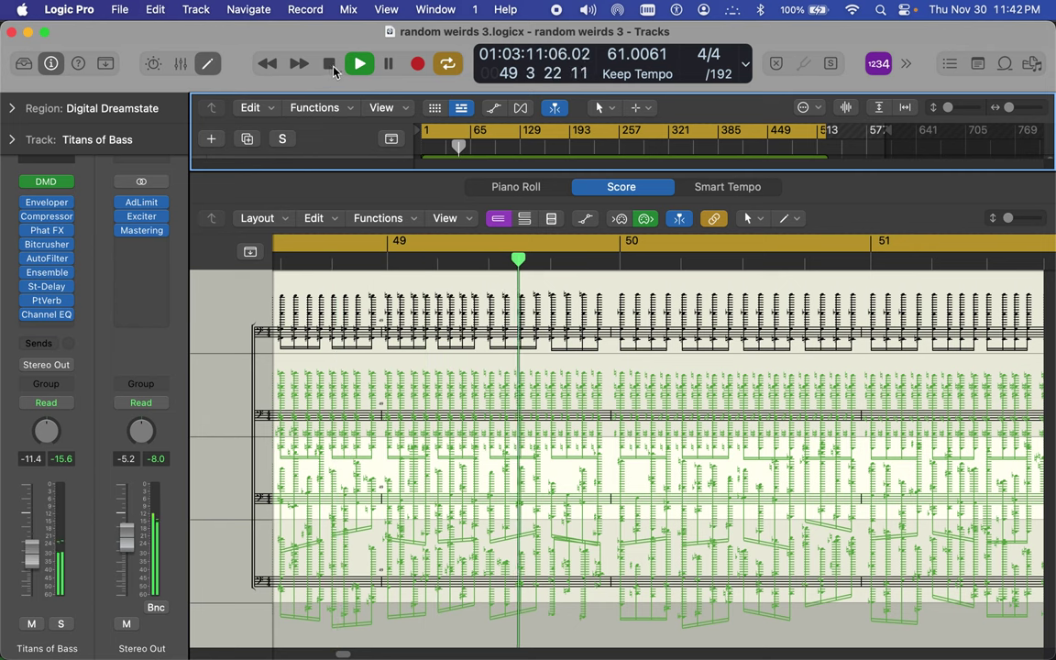
# Stop playback and open the recent project random weirds 2, closing the current project.
pyautogui.click(335, 68)
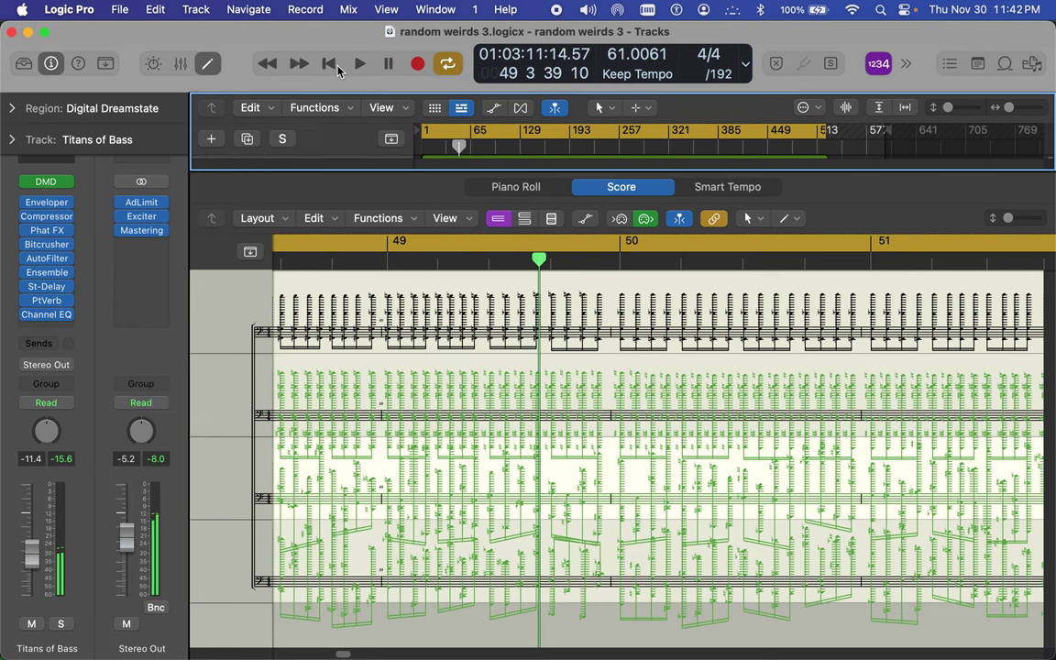
pyautogui.click(118, 10)
pyautogui.moveTo(139, 92)
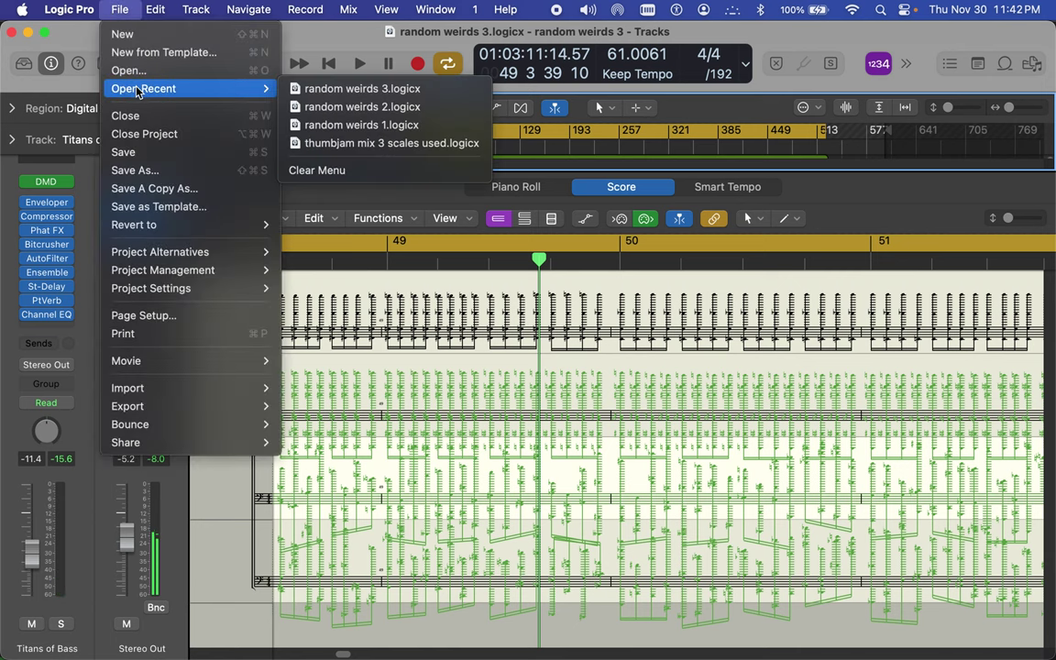
pyautogui.click(310, 108)
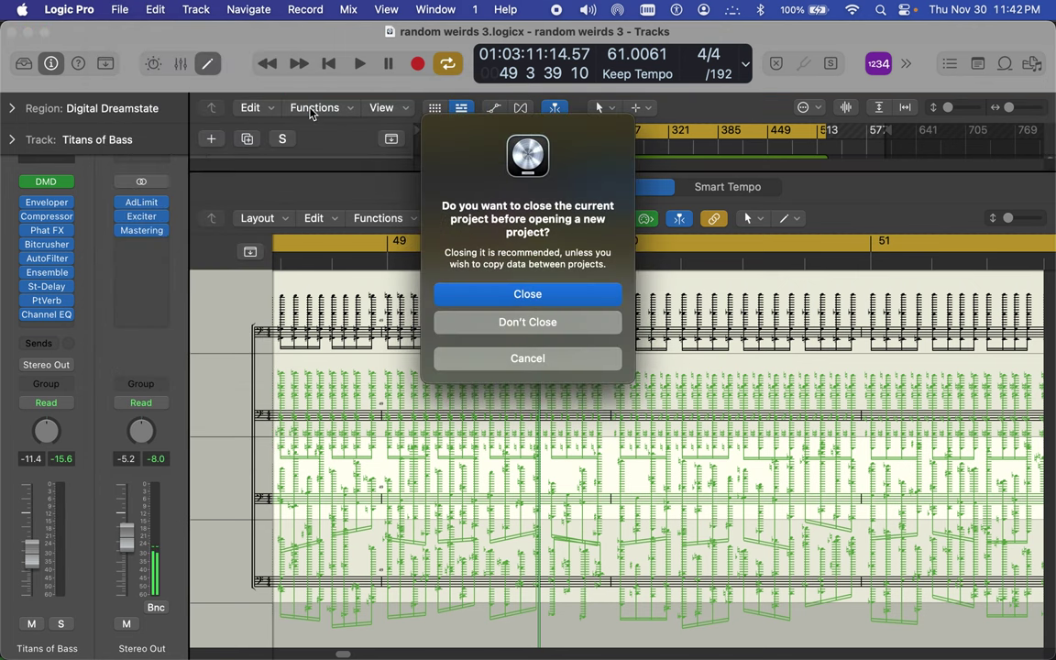
pyautogui.click(525, 295)
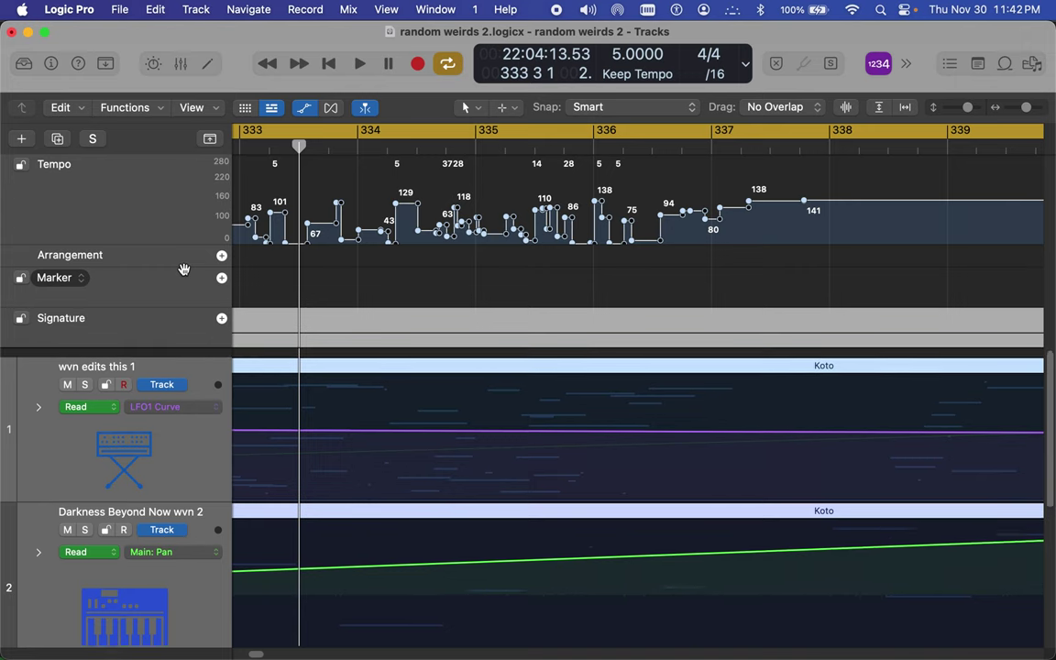
# Select all the tempo points in the Tempo track, from the last tempo change back to bar 1.
pyautogui.click(339, 174)
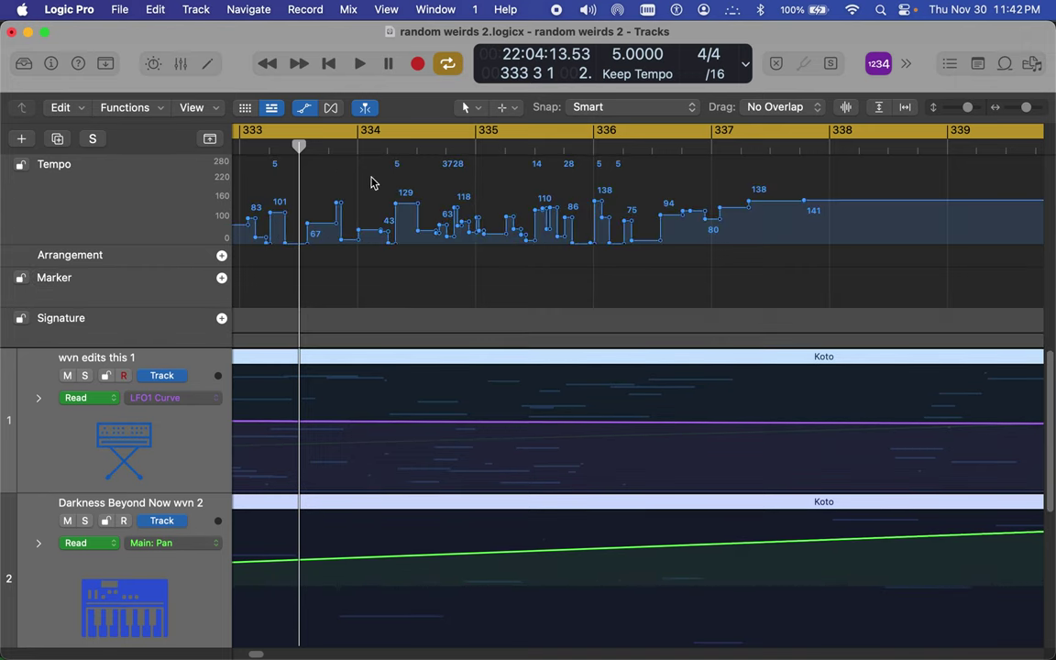
pyautogui.click(365, 183)
pyautogui.press('super+Left')
pyautogui.press('super+Left')
pyautogui.press('super+Left')
pyautogui.press('super+Left')
pyautogui.press('super+Left')
pyautogui.press('super+Left')
pyautogui.press('super+Left')
pyautogui.press('super+Left')
pyautogui.press('super+Left')
pyautogui.press('super+Left')
pyautogui.press('super+Left')
pyautogui.press('super+Left')
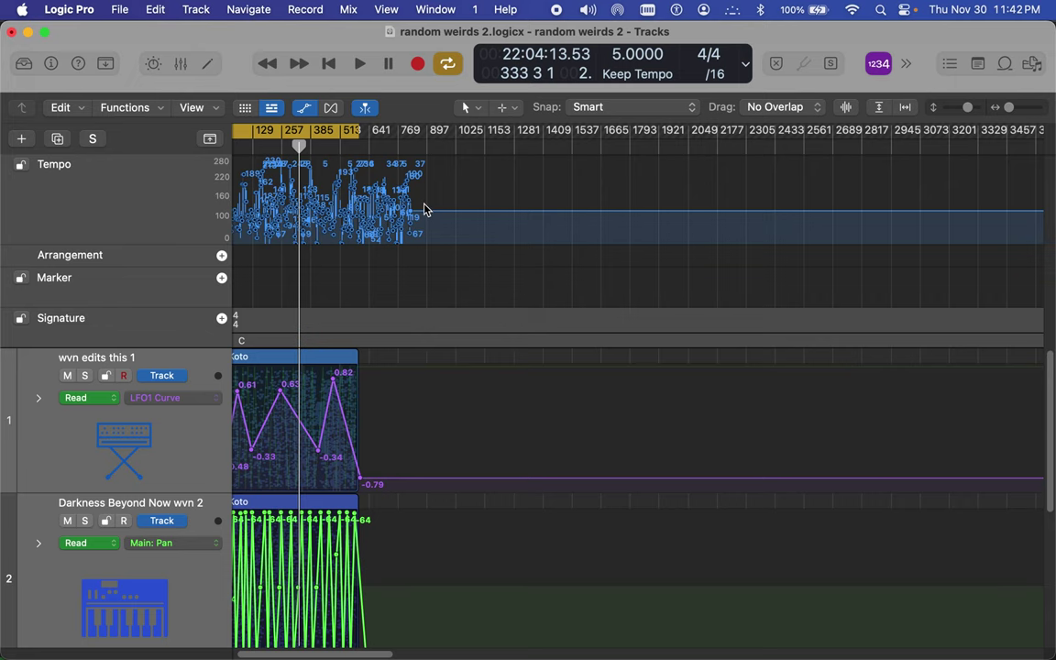
pyautogui.moveTo(425, 209); pyautogui.dragTo(164, 210)
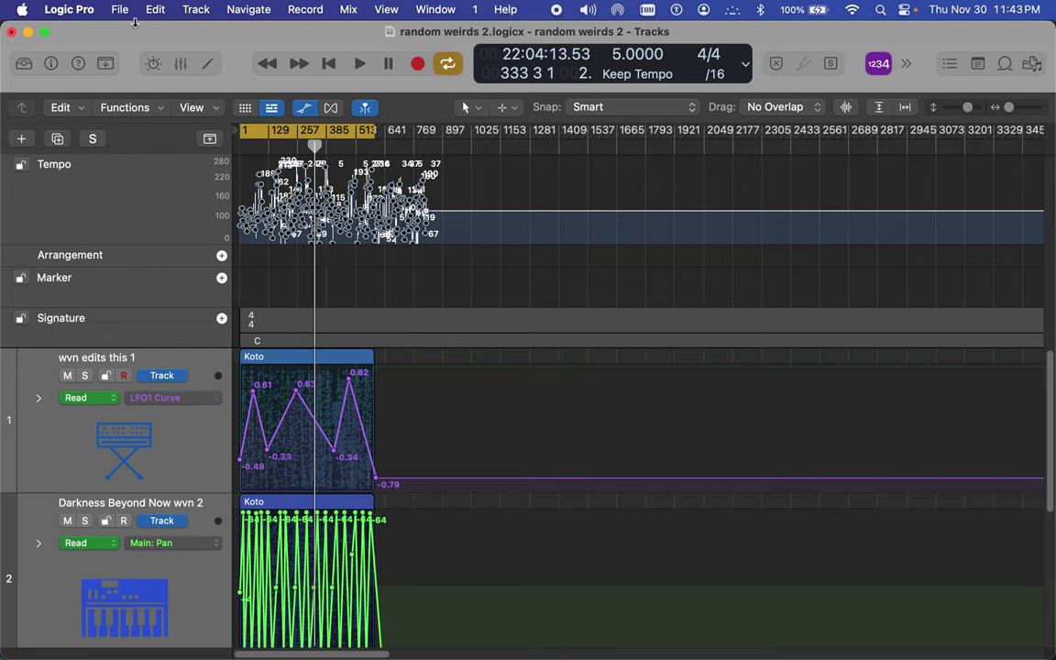
# Open the recent project random weirds 3 while keeping random weirds 2 open.
pyautogui.click(119, 9)
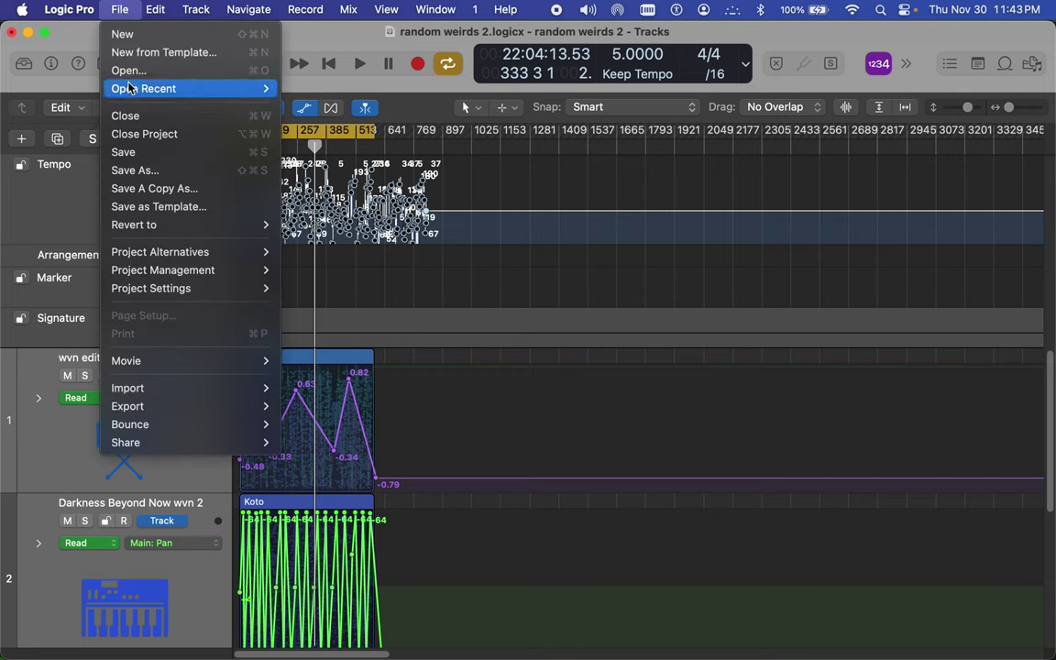
pyautogui.moveTo(130, 89)
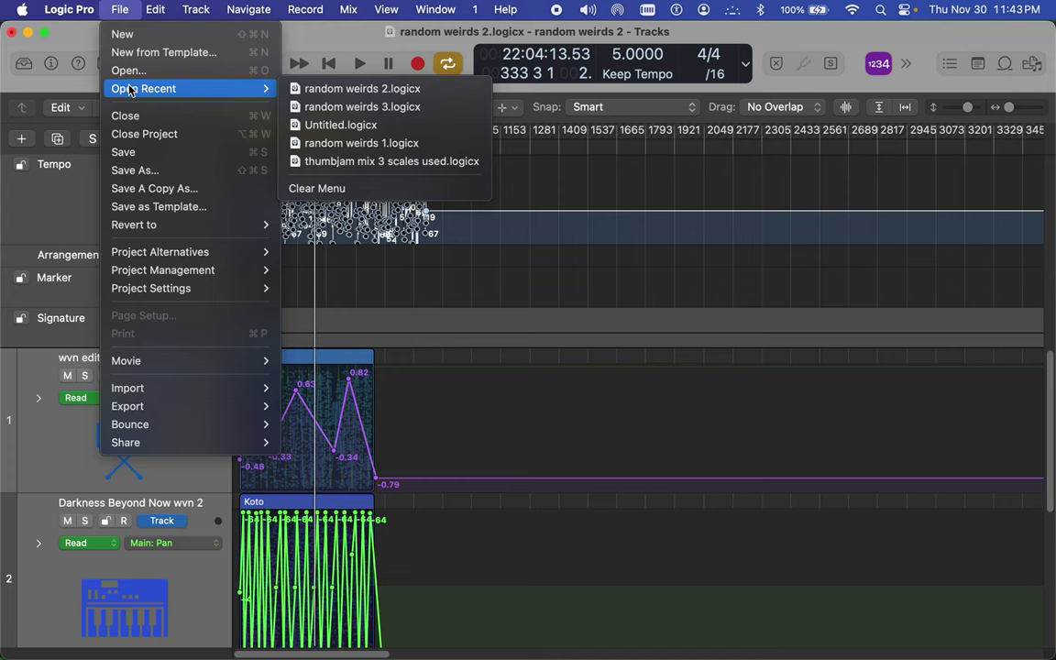
pyautogui.click(310, 108)
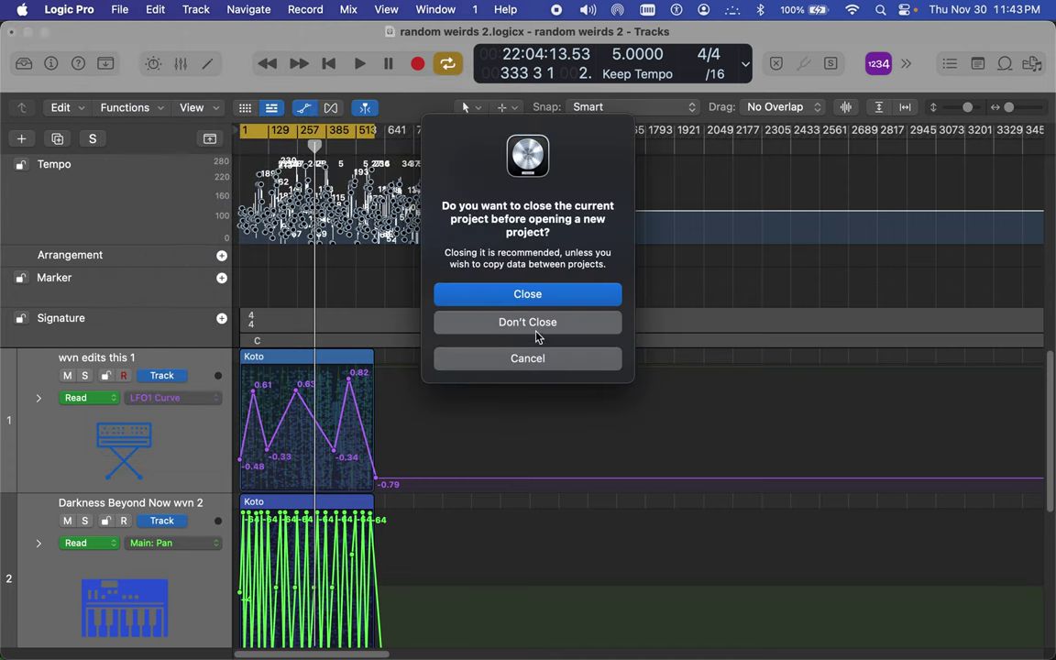
pyautogui.click(538, 330)
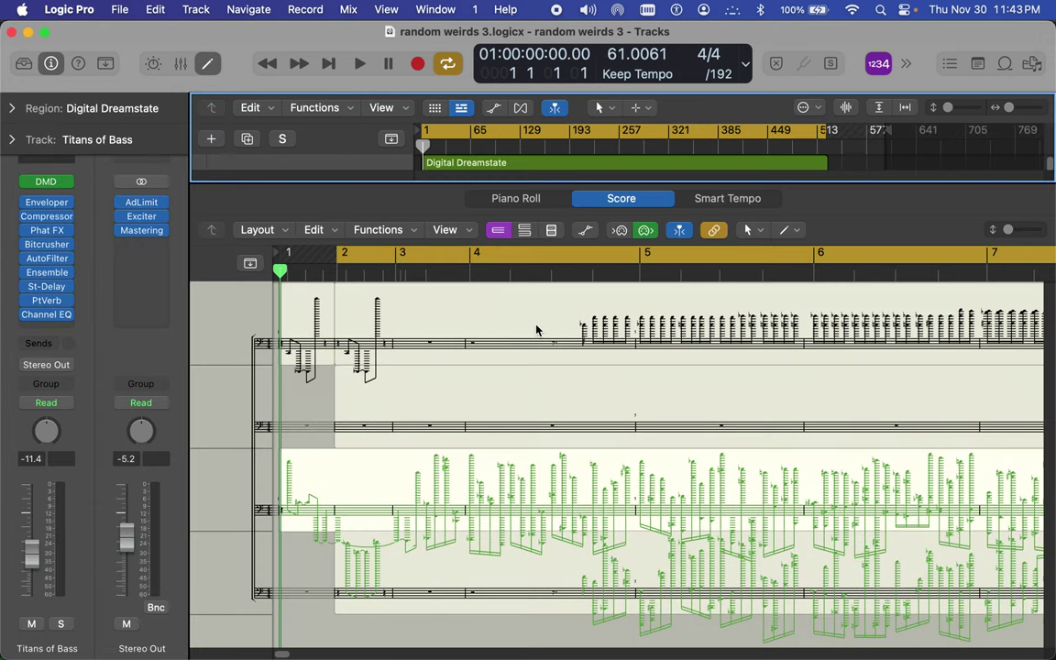
# Show the global tracks and the automation area in the Score editor.
pyautogui.click(249, 266)
pyautogui.press('g')
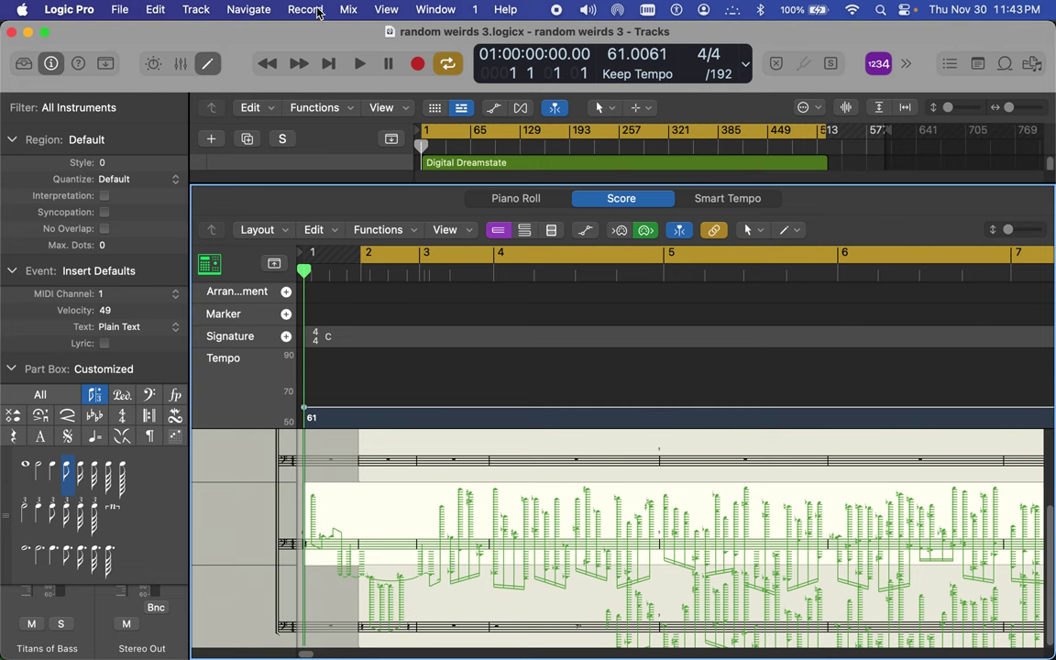
pyautogui.click(348, 11)
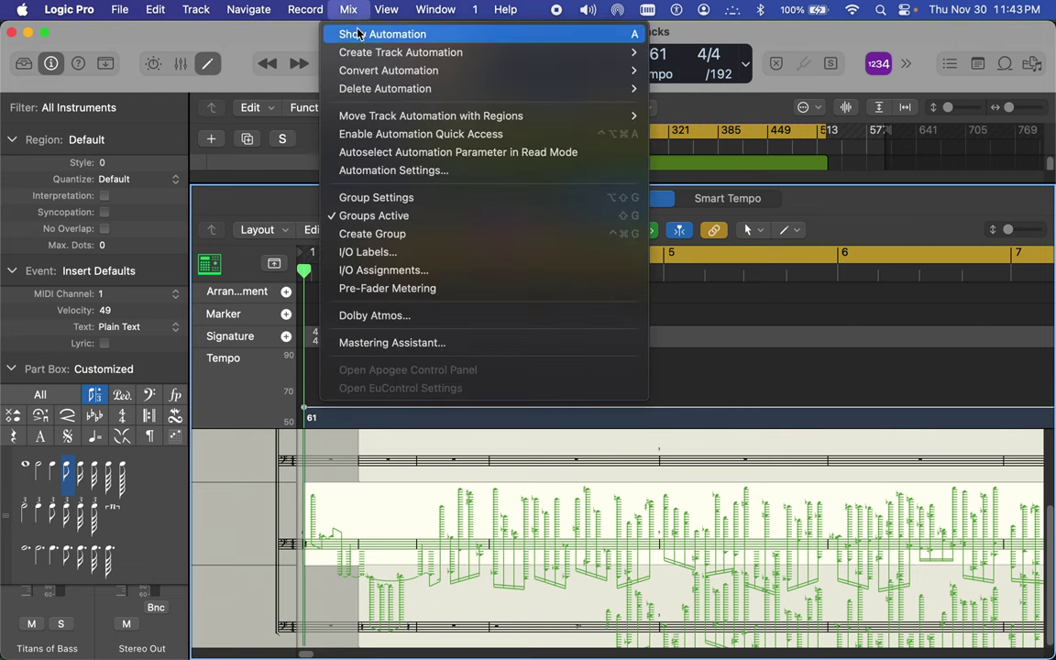
pyautogui.click(354, 34)
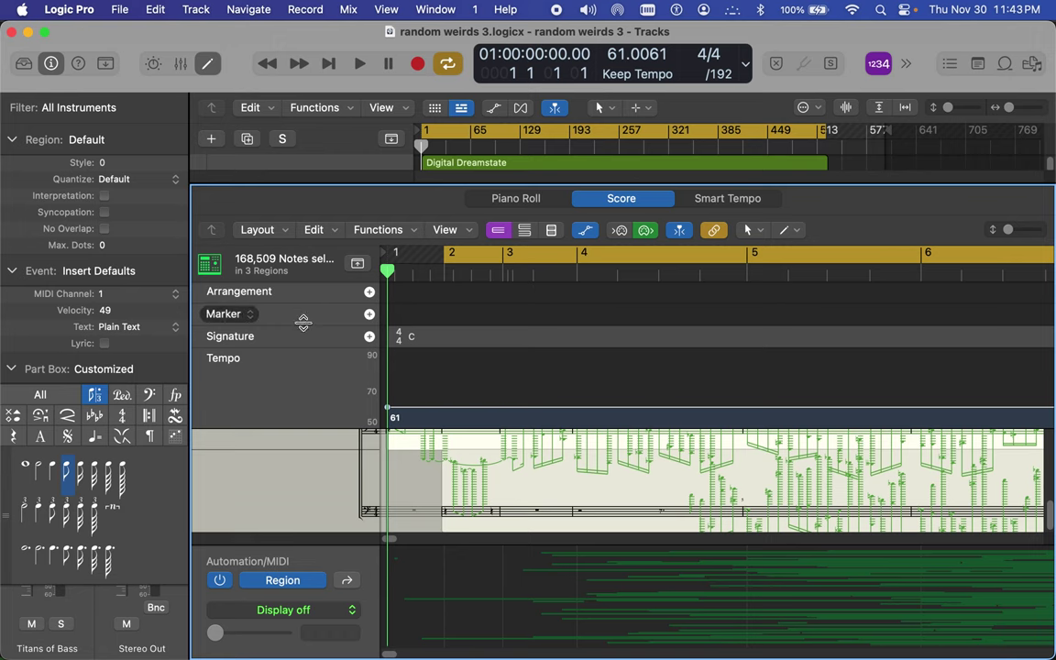